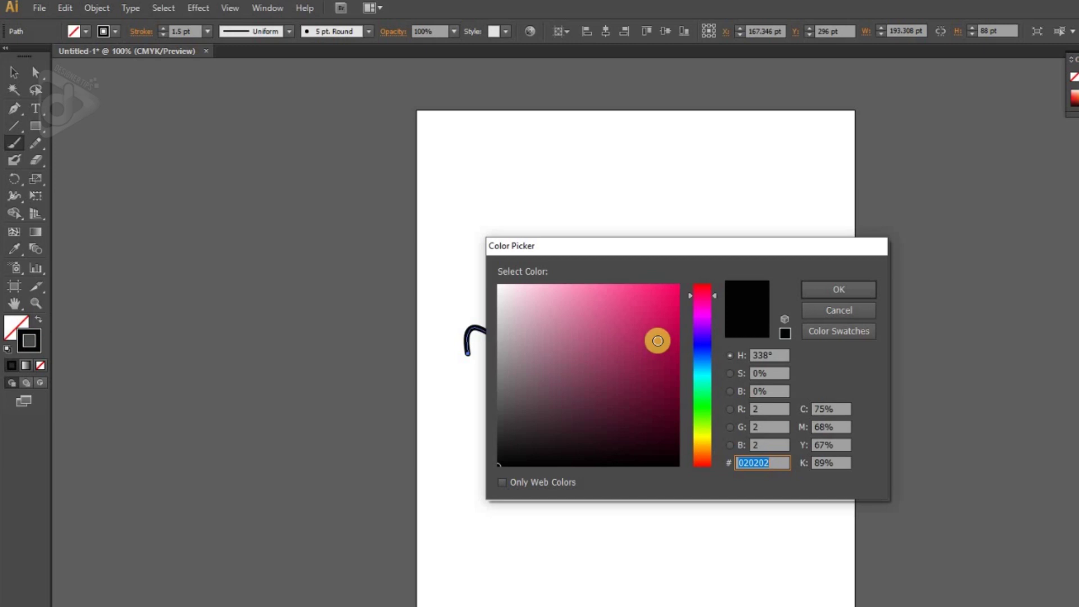
Set the stroke colour to dark maroon 6D072E and paint a wavy brush stroke about 336 by 153 pt below the existing one.
left_click_drag(655, 360, 671, 386)
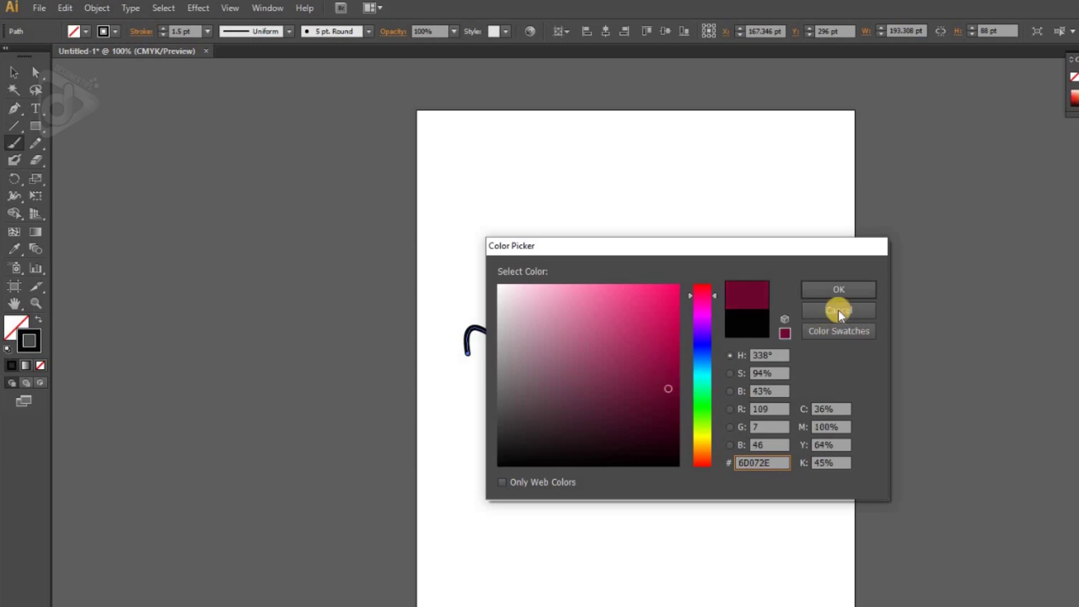
left_click(835, 289)
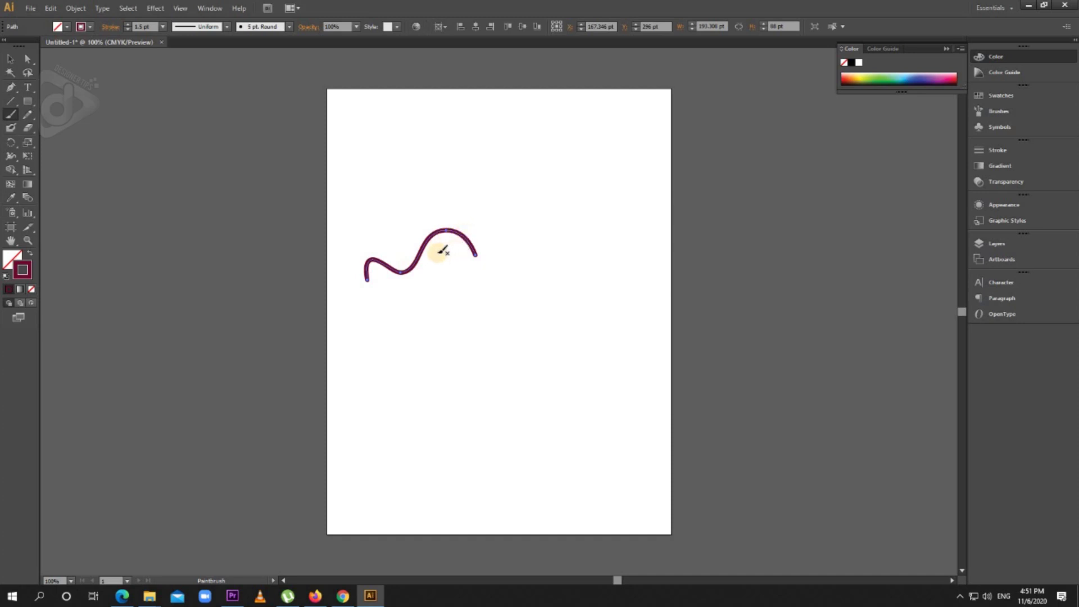
left_click_drag(442, 313, 420, 352)
mouse_move(438, 389)
left_mouse_down()
mouse_move(513, 305)
mouse_move(560, 356)
mouse_move(584, 351)
mouse_move(609, 313)
left_mouse_up()
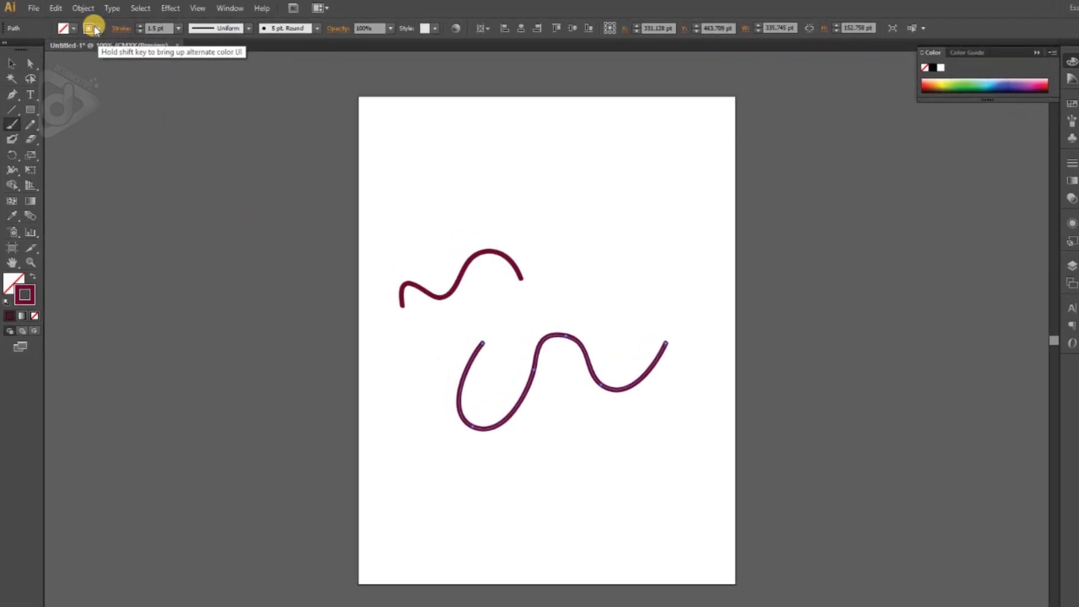
Try a 10 pt stroke weight on the lower wavy path and undo the change.
left_click(95, 29)
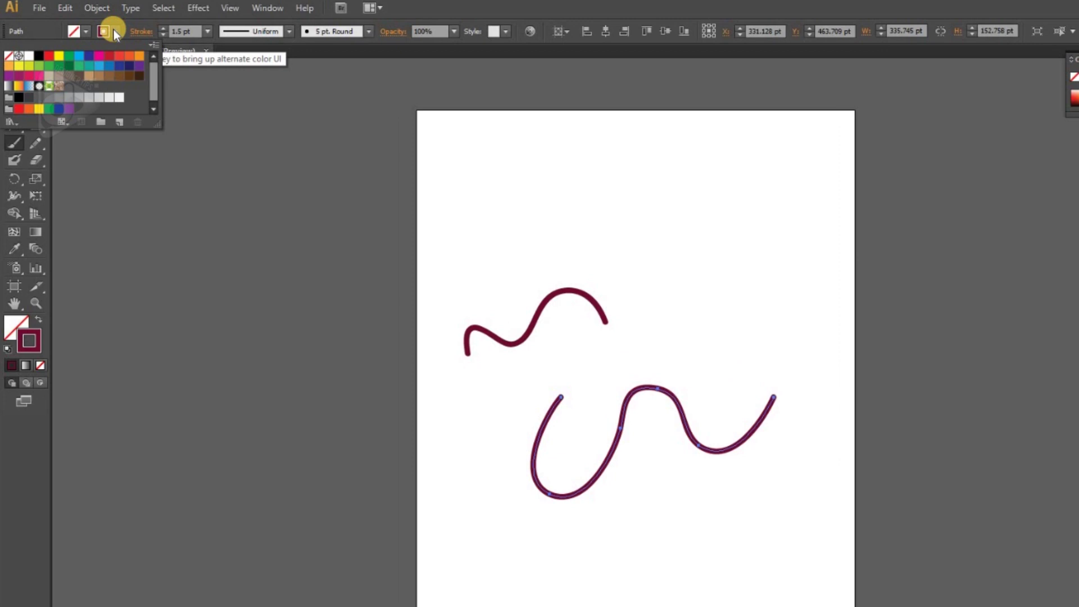
left_click(206, 31)
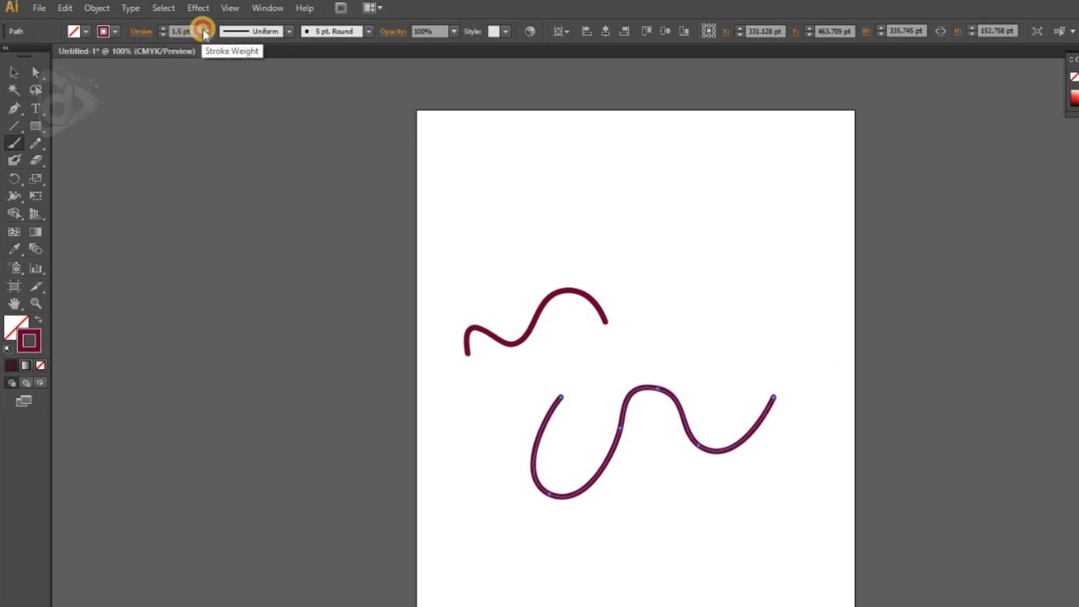
left_click(206, 31)
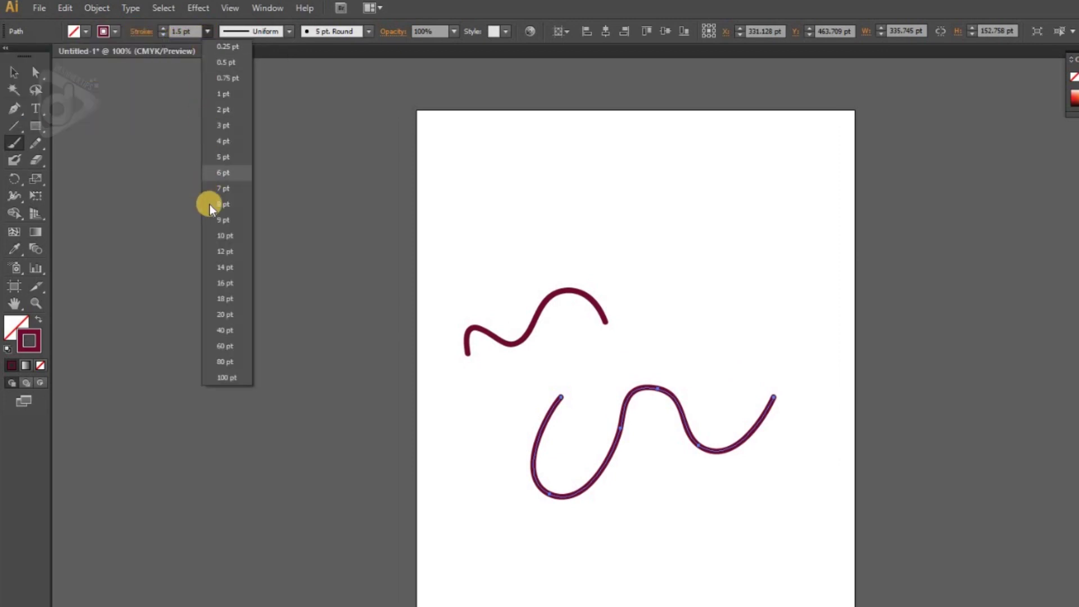
left_click(221, 241)
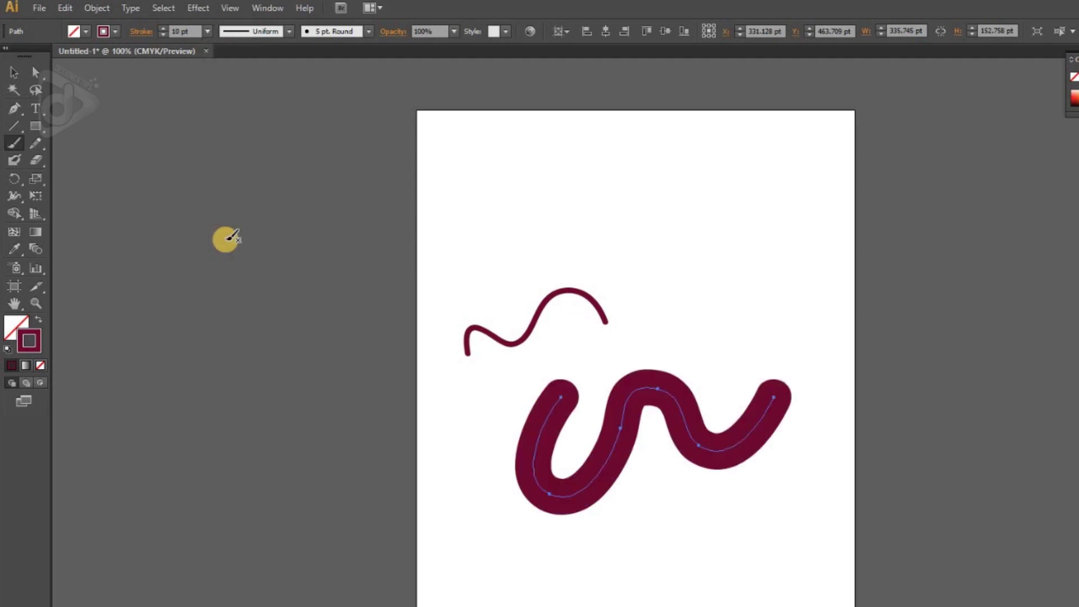
key("ctrl+z")
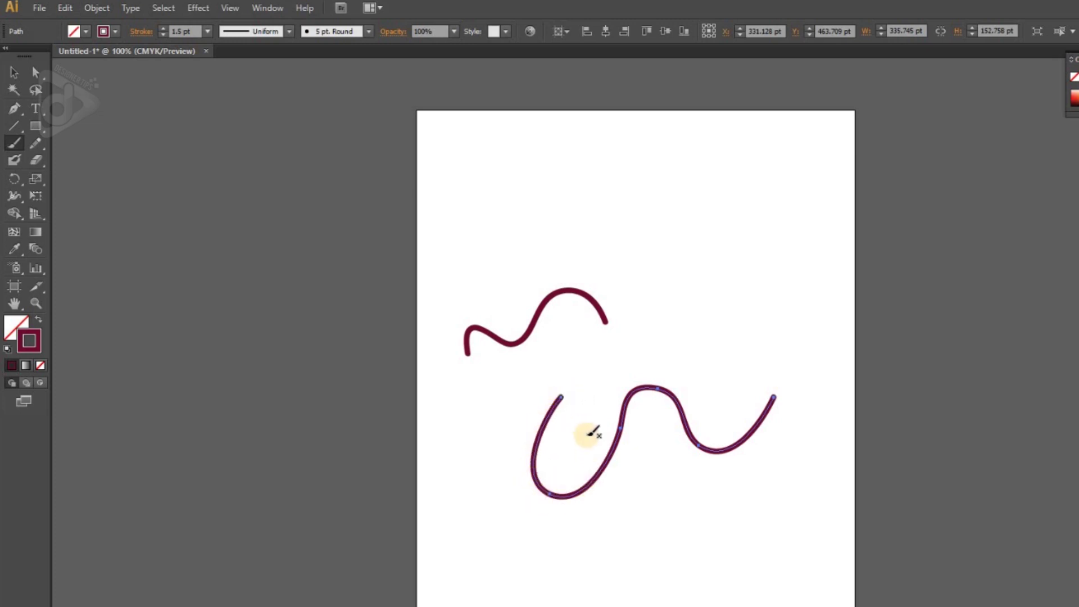
Examine the brush paths and their anchor points in Outline view and return to Preview.
key("ctrl+y")
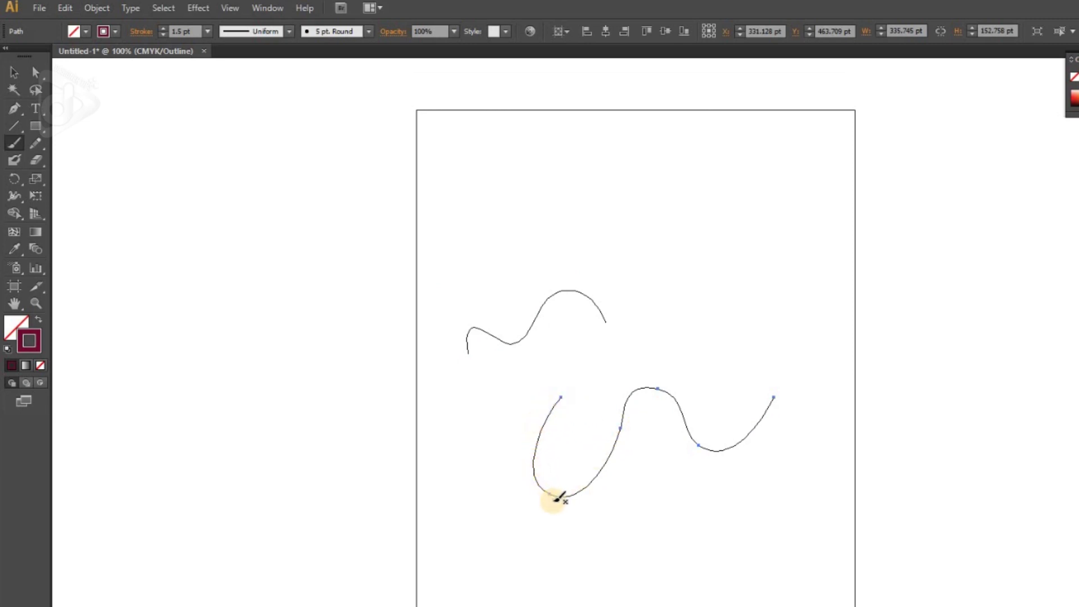
mouse_move(559, 499)
left_mouse_down()
mouse_move(588, 482)
mouse_move(636, 400)
left_mouse_up()
key("ctrl")
key("ctrl+y")
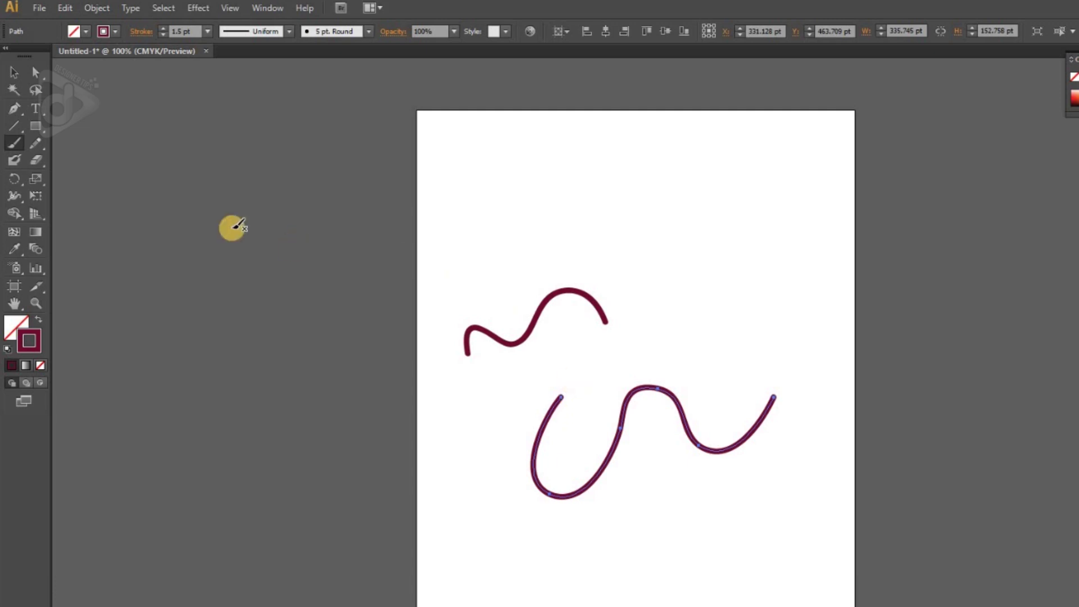
Configure the Paintbrush tool with a fidelity of 0.5 pixels and a smoothness of 0%.
double_click(14, 143)
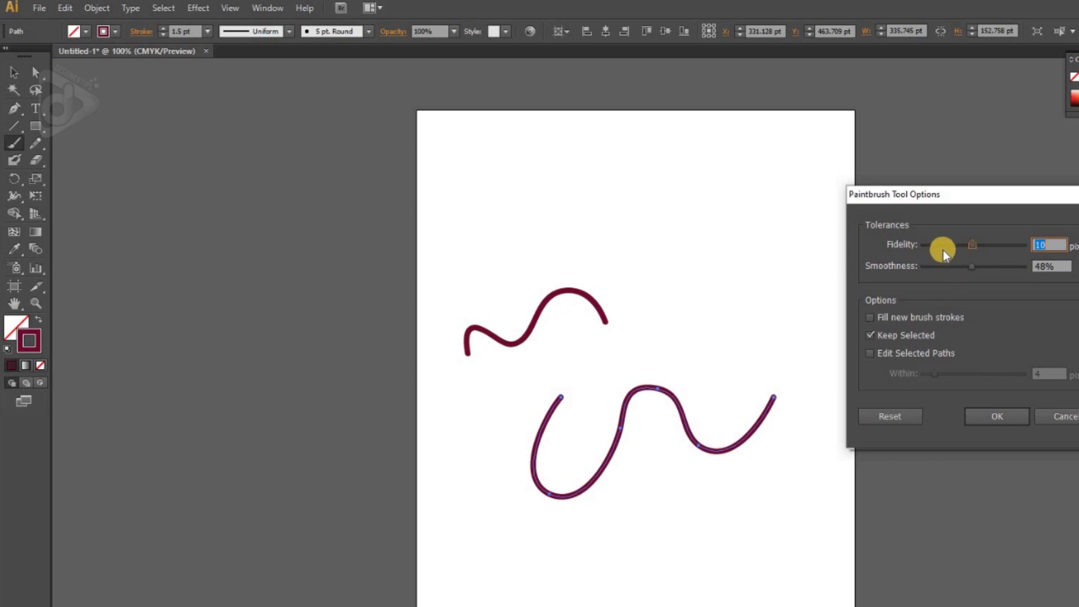
left_click_drag(970, 245, 922, 254)
left_click_drag(938, 266, 916, 271)
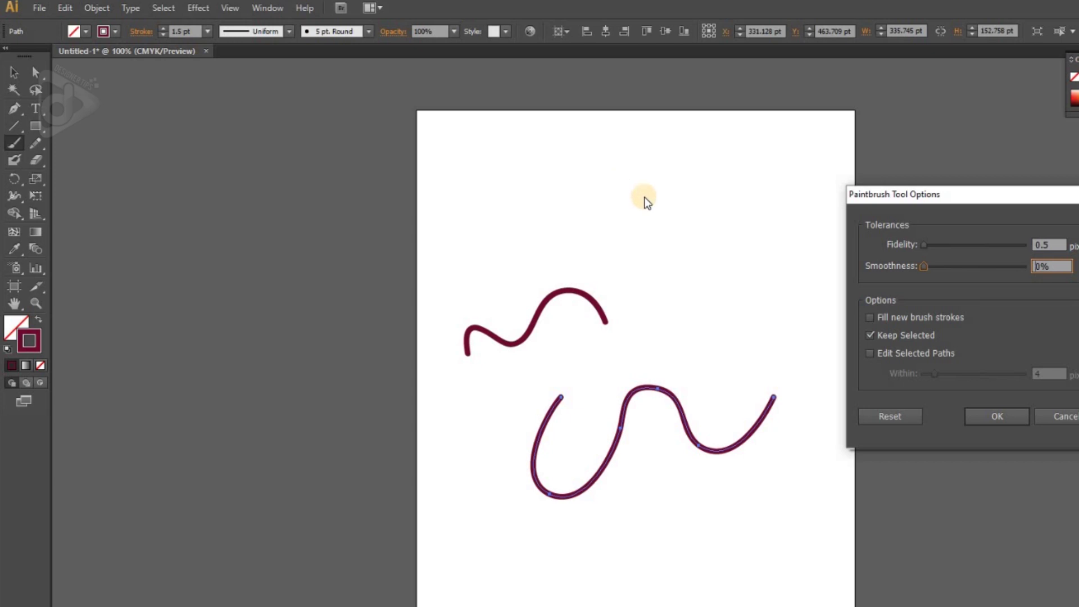
left_click(991, 422)
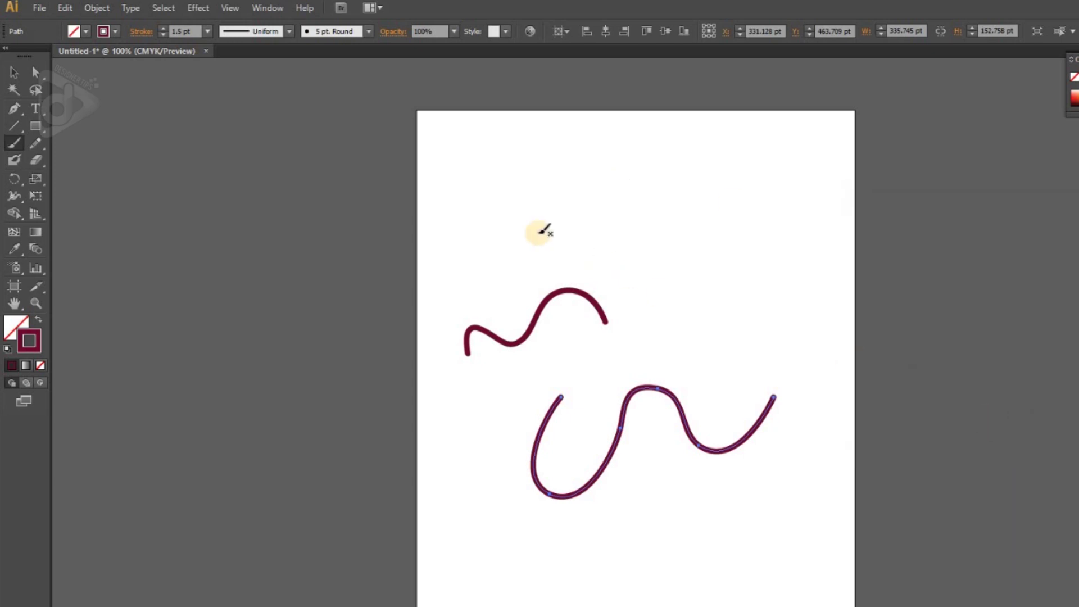
Paint a zigzag brush stroke about 297 by 133 pt near the top of the artboard and check its anchor points.
mouse_move(498, 265)
left_mouse_down()
mouse_move(512, 218)
mouse_move(554, 245)
mouse_move(571, 208)
mouse_move(605, 182)
mouse_move(643, 217)
mouse_move(680, 175)
mouse_move(712, 192)
left_mouse_up()
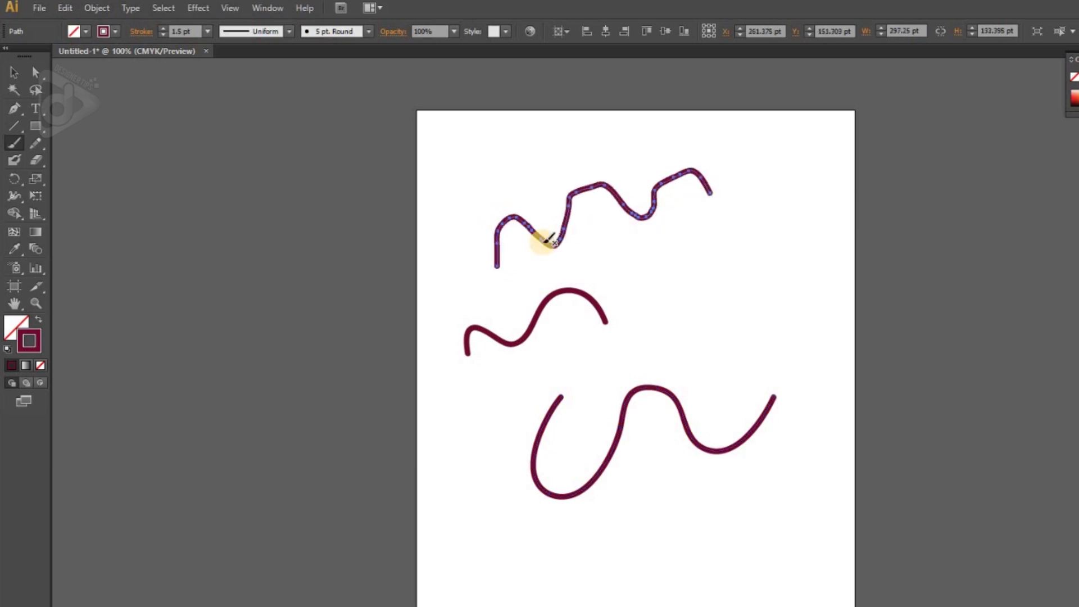
mouse_move(564, 226)
left_mouse_down()
mouse_move(570, 203)
mouse_move(595, 188)
mouse_move(623, 198)
mouse_move(665, 183)
mouse_move(595, 185)
mouse_move(617, 187)
left_mouse_up()
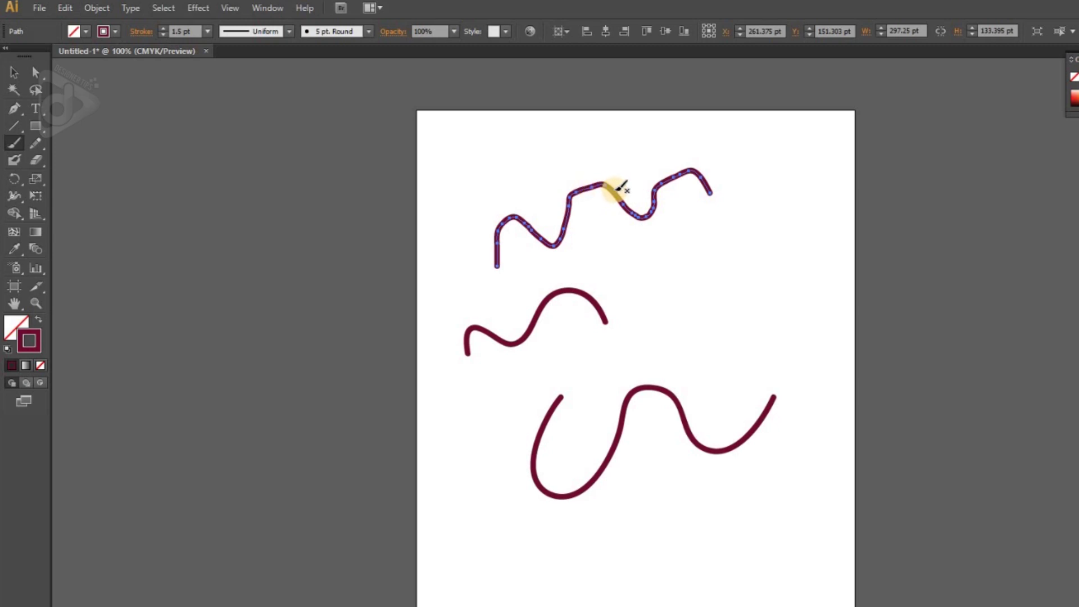
mouse_move(616, 191)
left_mouse_down()
mouse_move(571, 222)
mouse_move(571, 205)
mouse_move(598, 194)
mouse_move(645, 209)
mouse_move(668, 183)
mouse_move(716, 164)
left_mouse_up()
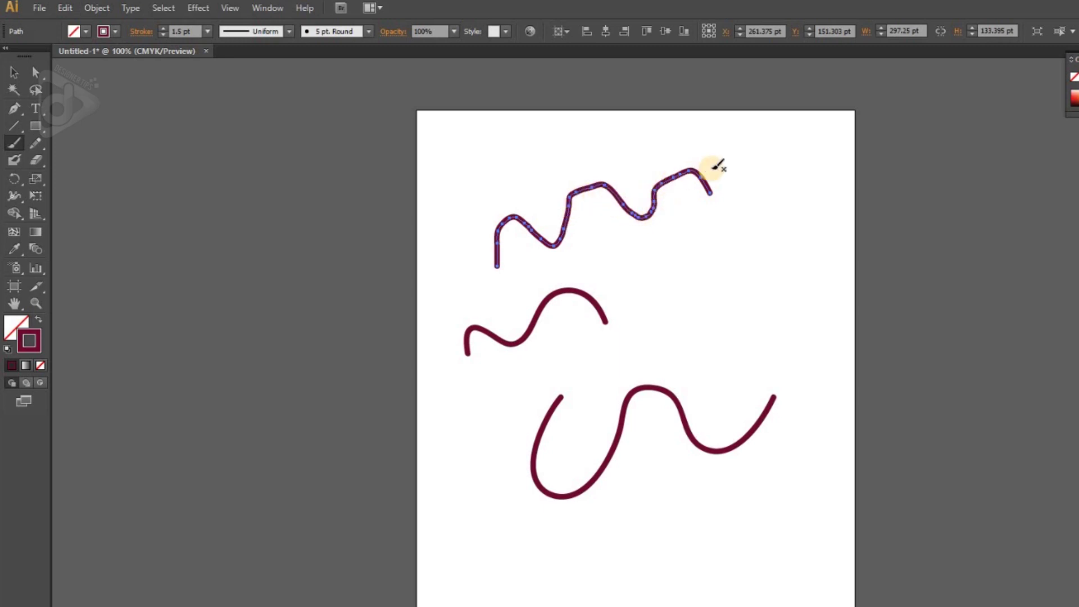
Increase the Paintbrush tool's fidelity tolerance.
double_click(17, 142)
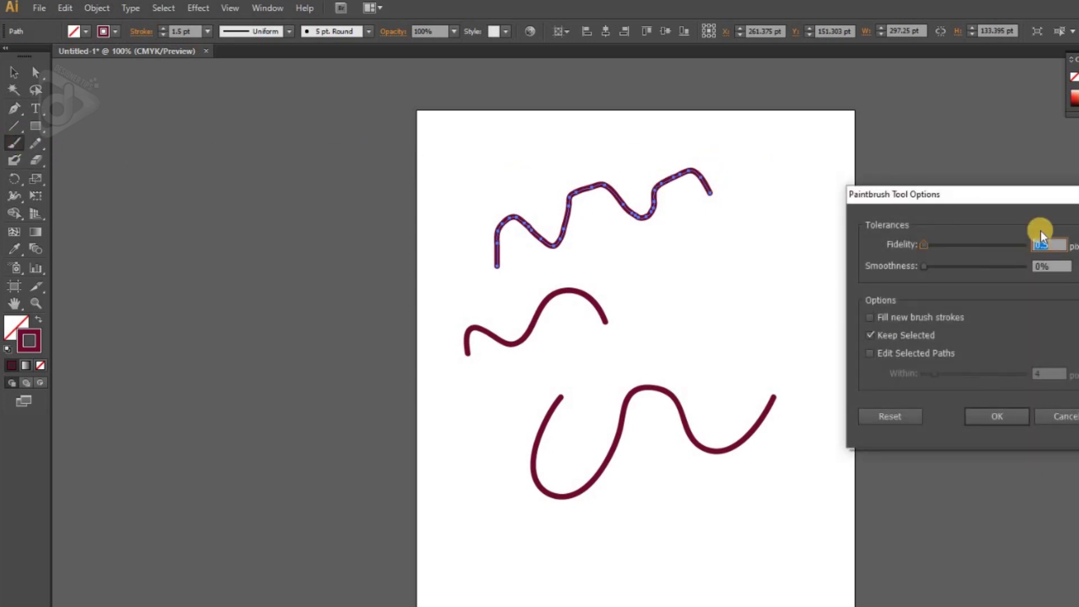
left_click_drag(922, 244, 962, 251)
left_click(991, 415)
Delete the two lower wavy strokes and paint a jagged stroke about 312 by 230 pt below the remaining one.
key("v")
mouse_move(784, 496)
left_mouse_down()
mouse_move(682, 448)
mouse_move(506, 306)
left_mouse_up()
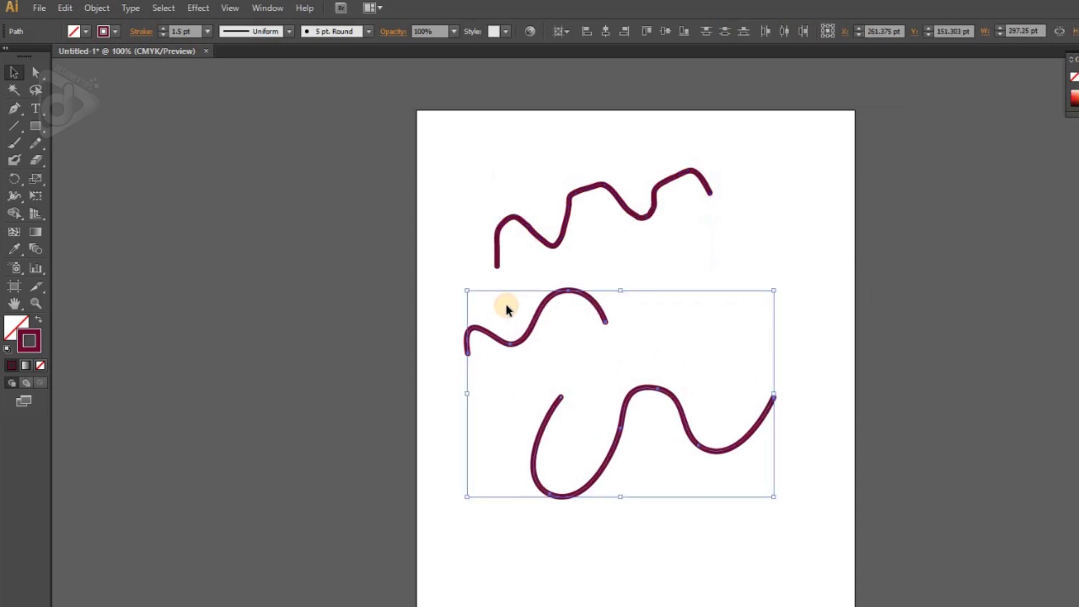
key("Delete")
left_click(16, 136)
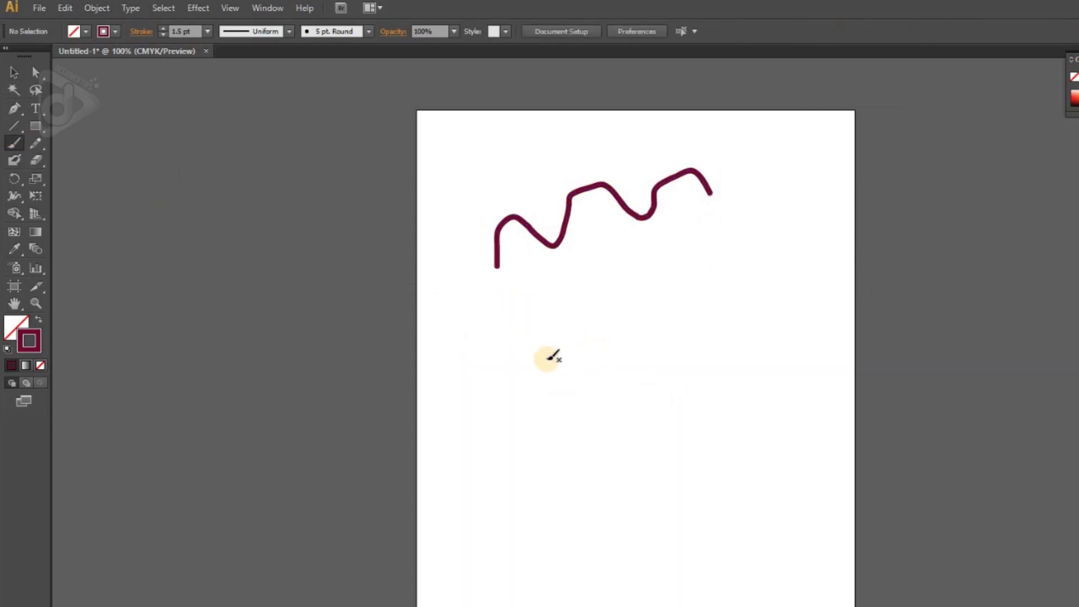
mouse_move(520, 386)
left_mouse_down()
mouse_move(523, 327)
mouse_move(570, 339)
mouse_move(575, 295)
mouse_move(623, 327)
mouse_move(631, 258)
mouse_move(655, 268)
mouse_move(676, 218)
mouse_move(745, 264)
left_mouse_up()
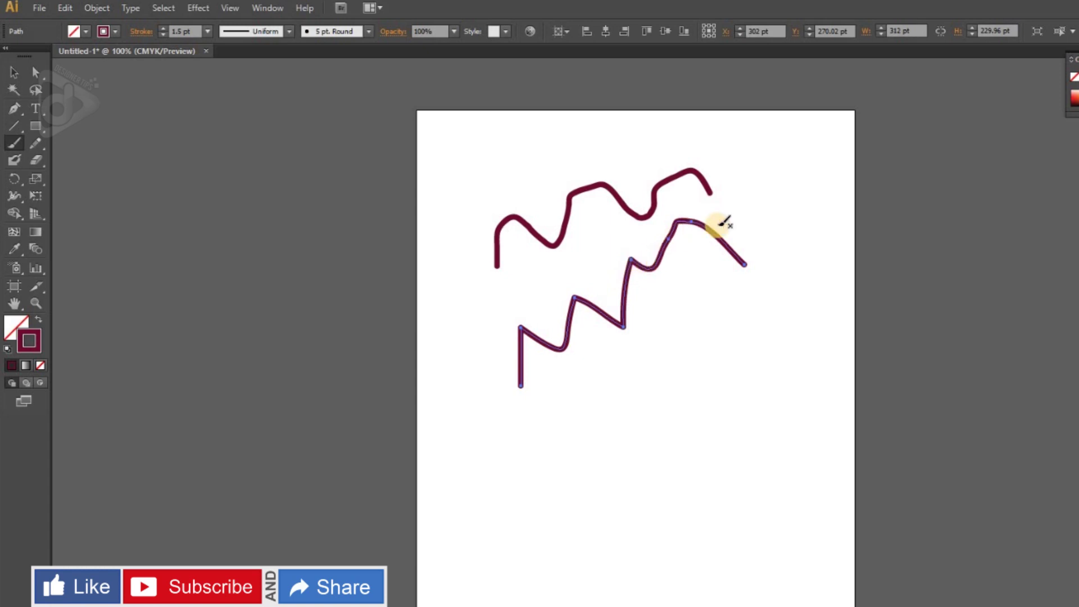
Set the Paintbrush to 0.5 pixels fidelity and 100% smoothness, and paint a stroke about 289 by 209 pt below the others.
left_click(15, 143)
double_click(15, 144)
left_click_drag(982, 243, 996, 275)
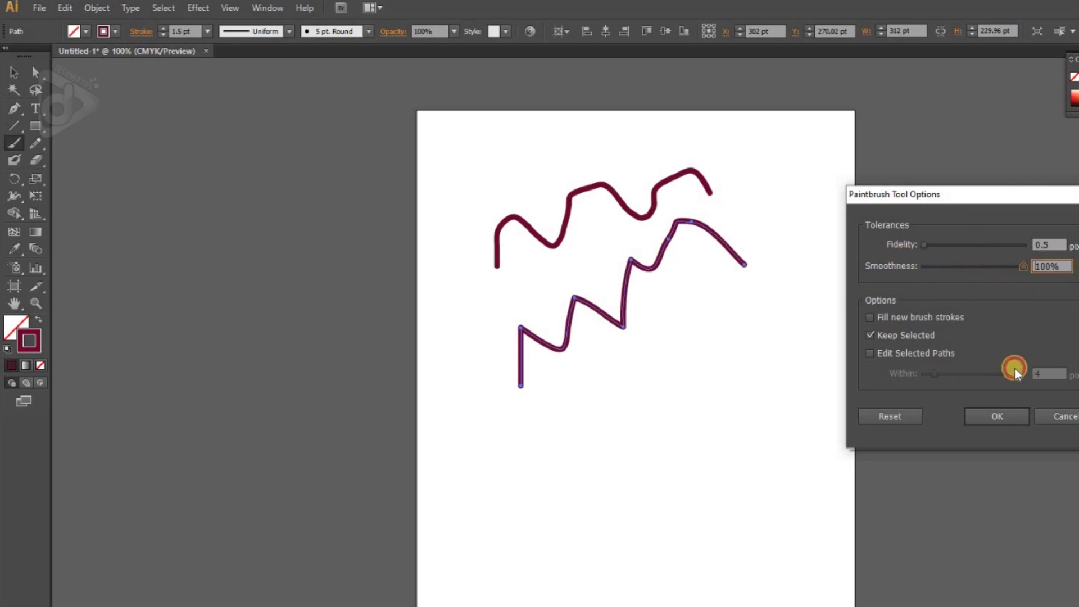
left_click(998, 417)
mouse_move(562, 390)
left_mouse_down()
mouse_move(603, 409)
mouse_move(627, 394)
mouse_move(622, 357)
mouse_move(664, 372)
mouse_move(664, 328)
mouse_move(703, 316)
mouse_move(708, 292)
mouse_move(758, 312)
left_mouse_up()
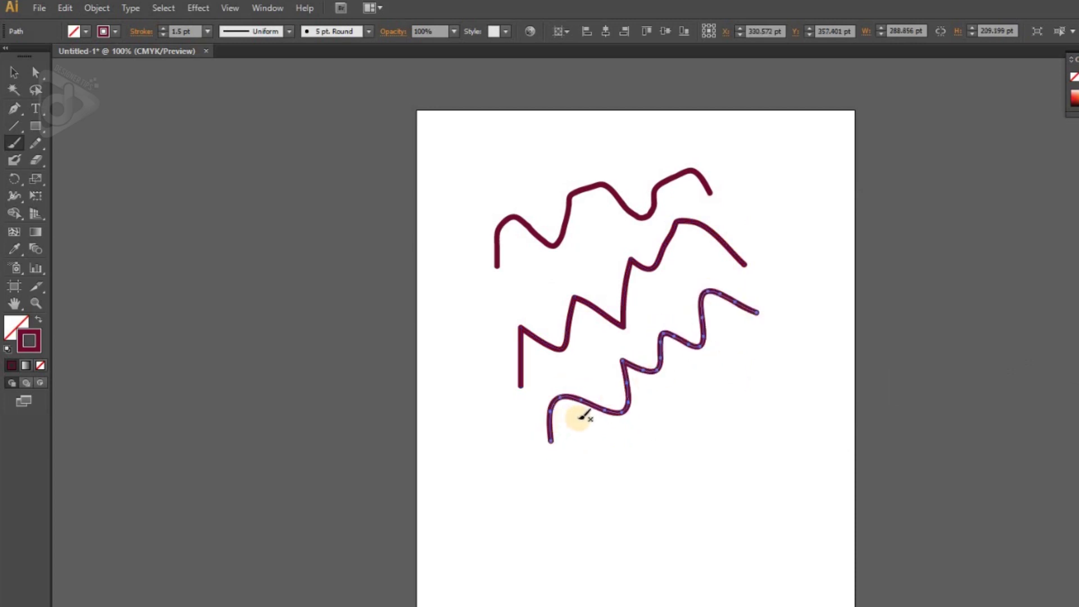
mouse_move(557, 413)
left_mouse_down()
mouse_move(631, 398)
mouse_move(628, 357)
mouse_move(669, 373)
mouse_move(668, 334)
mouse_move(702, 333)
mouse_move(705, 314)
mouse_move(709, 345)
mouse_move(706, 288)
mouse_move(767, 287)
left_mouse_up()
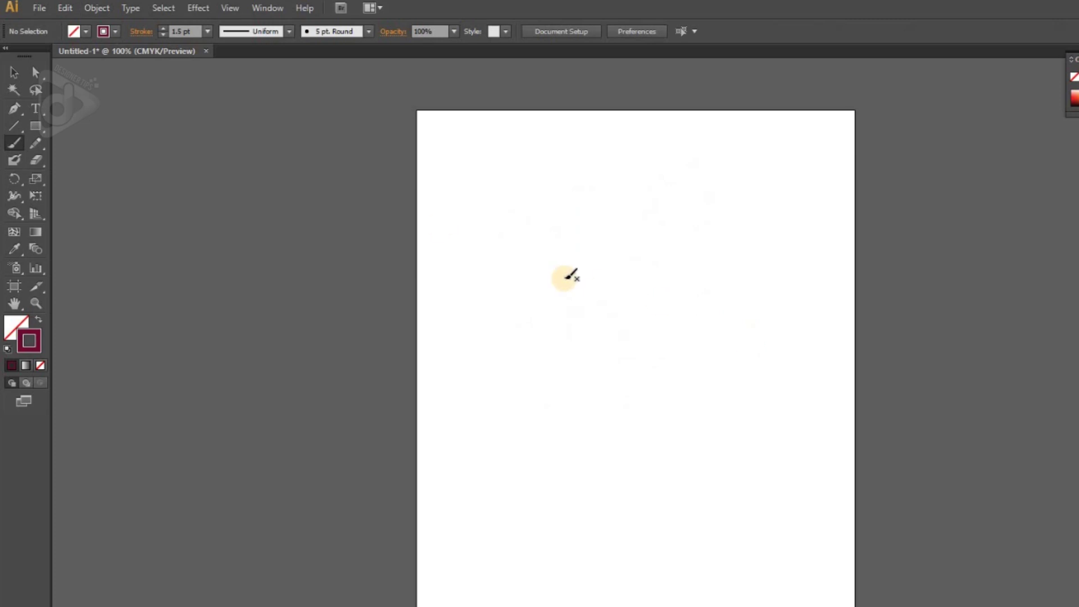
Check the Paintbrush's Keep Selected option and paint test strokes on the empty artboard, the first about 162 by 110 pt.
double_click(9, 145)
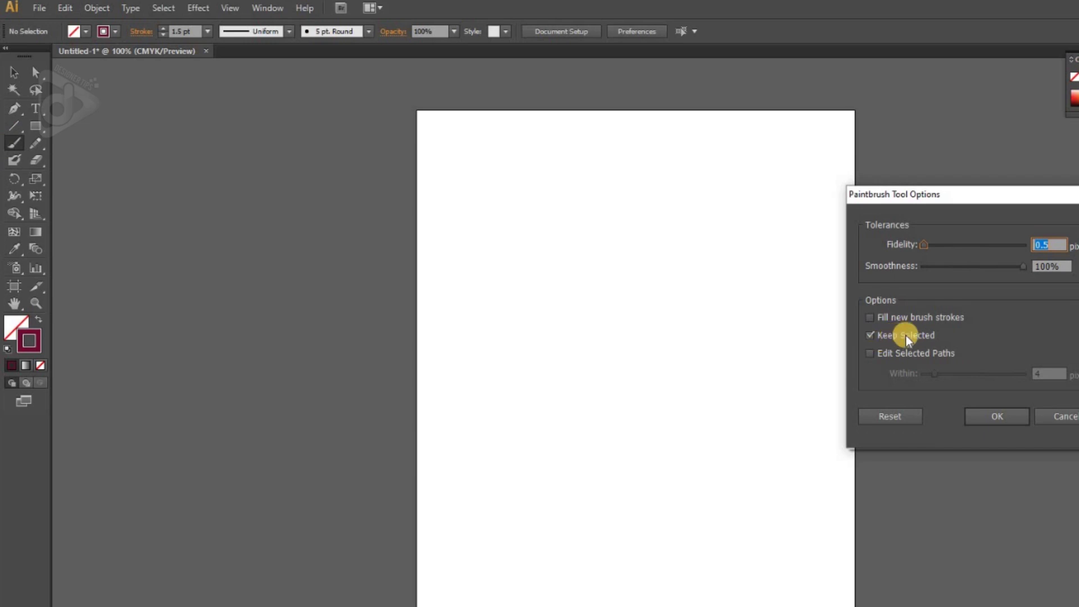
left_click(986, 415)
mouse_move(585, 450)
left_mouse_down()
mouse_move(592, 410)
mouse_move(606, 397)
mouse_move(633, 418)
mouse_move(665, 377)
mouse_move(685, 373)
mouse_move(701, 403)
left_mouse_up()
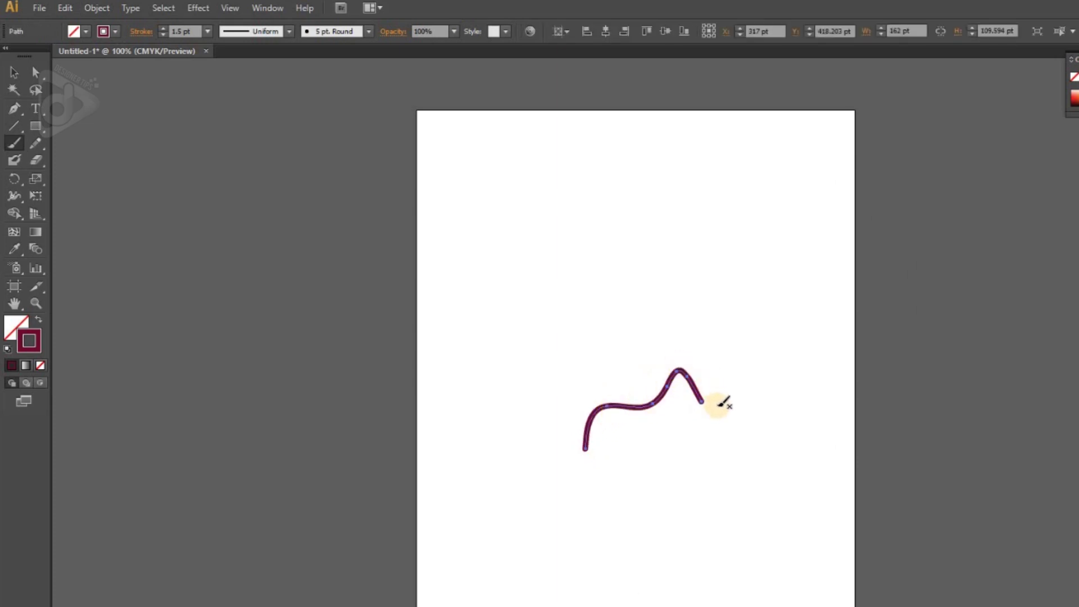
left_click_drag(683, 444, 644, 512)
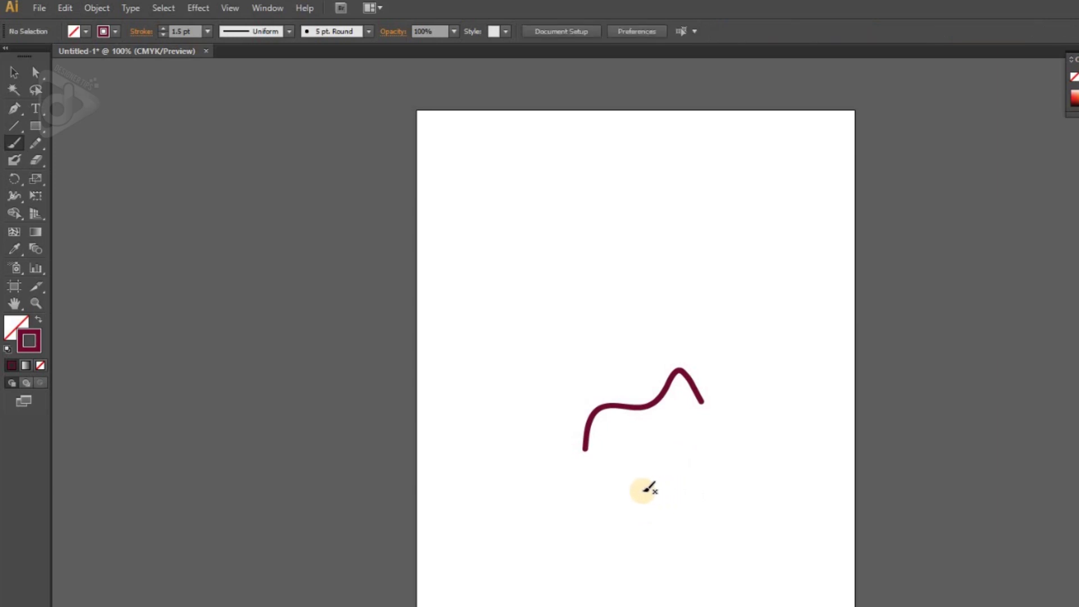
mouse_move(630, 487)
left_mouse_down()
mouse_move(633, 515)
mouse_move(663, 515)
mouse_move(671, 485)
left_mouse_up()
left_click_drag(657, 526, 682, 534)
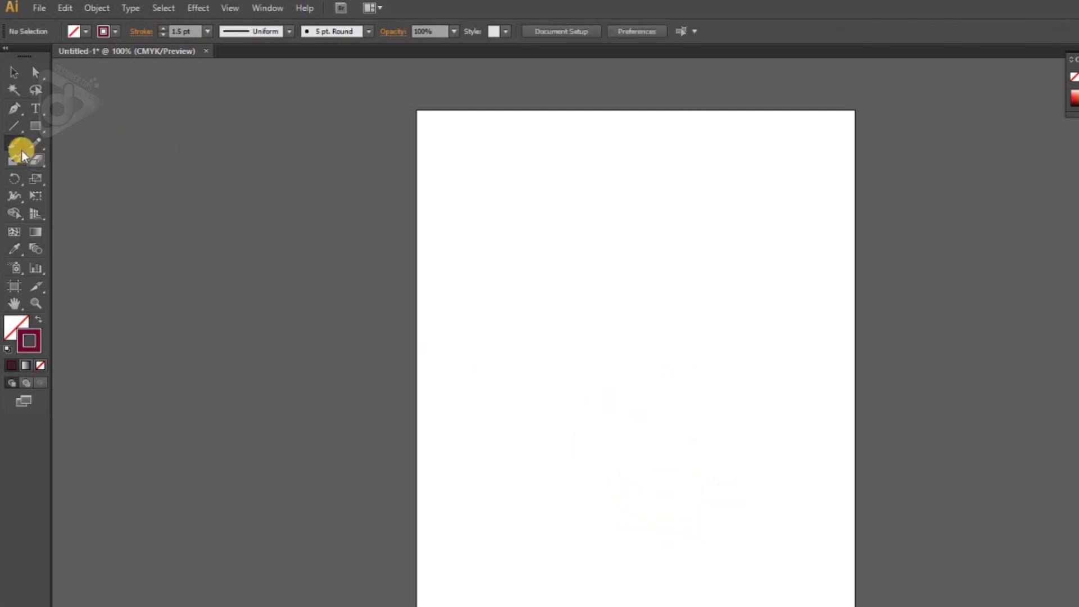
Enable Edit Selected Paths for the Paintbrush tool and set its Within distance to 12 pixels.
double_click(17, 145)
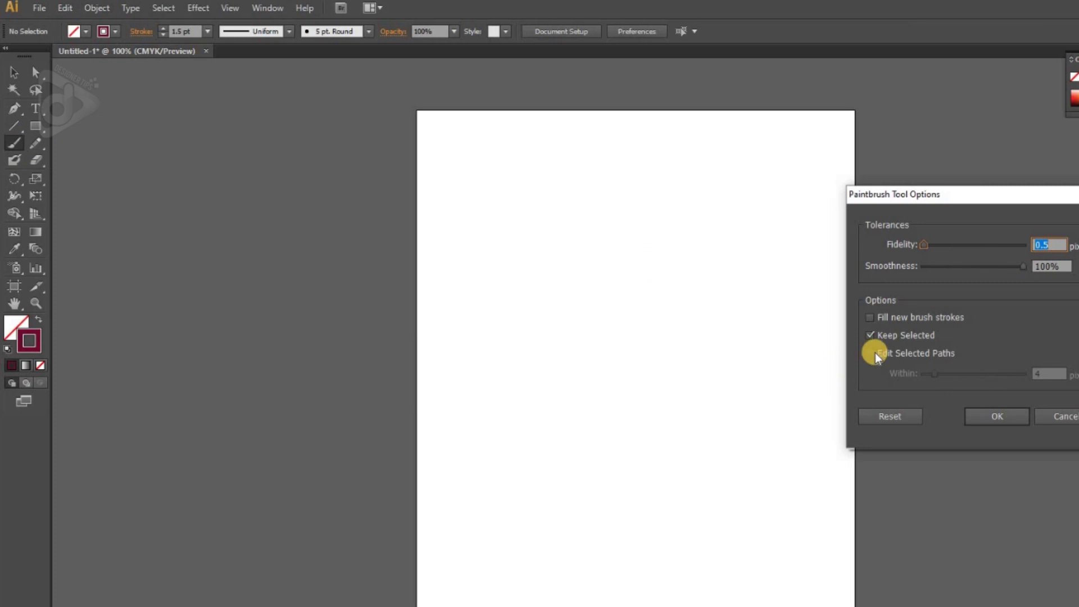
left_click(895, 359)
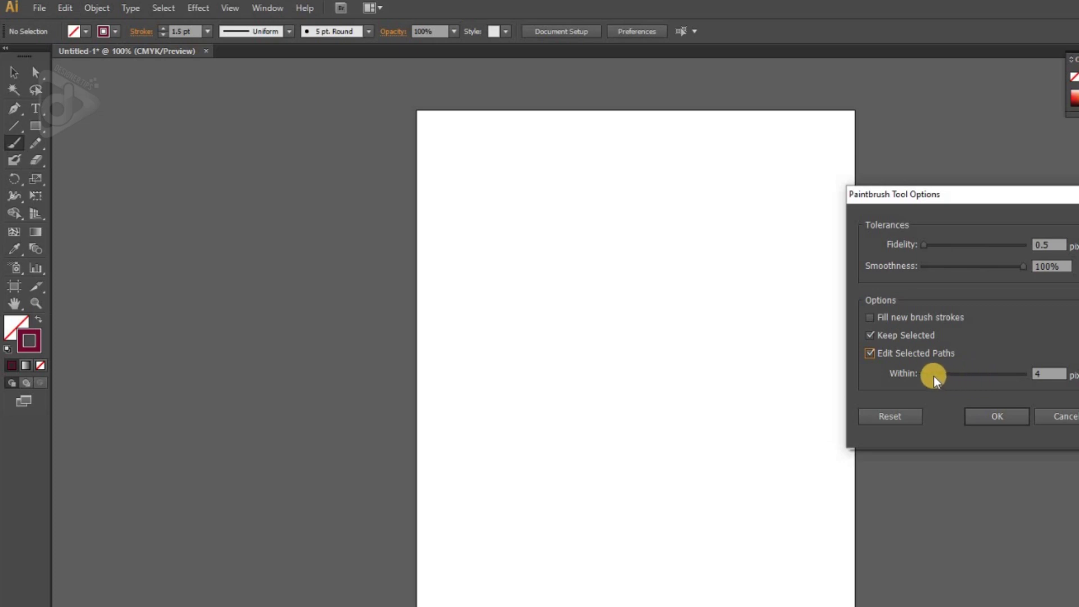
left_click_drag(942, 376, 978, 379)
left_click(990, 418)
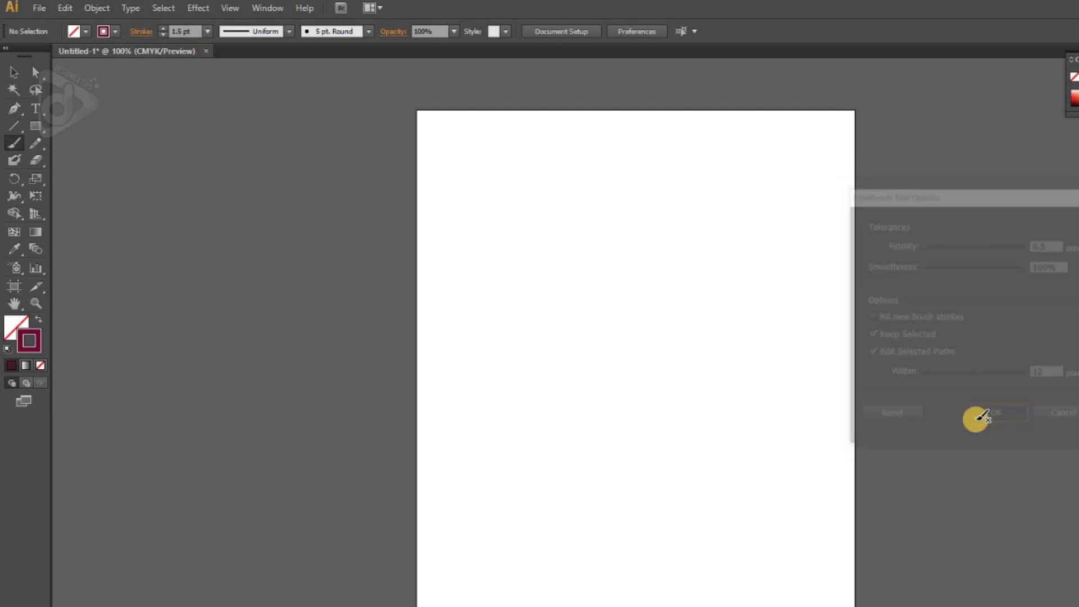
Paint an S-shaped stroke about 160 by 216 pt and reshape its upper bend and lower curve by repainting over them.
mouse_move(492, 497)
left_mouse_down()
mouse_move(493, 444)
mouse_move(534, 446)
mouse_move(601, 397)
mouse_move(605, 341)
left_mouse_up()
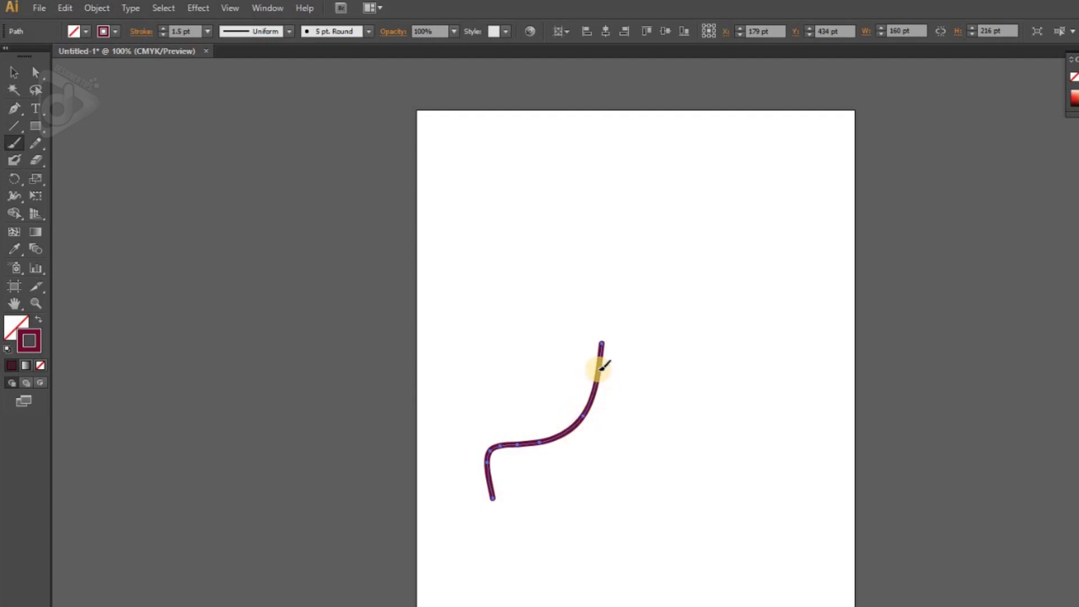
left_click_drag(601, 378, 571, 432)
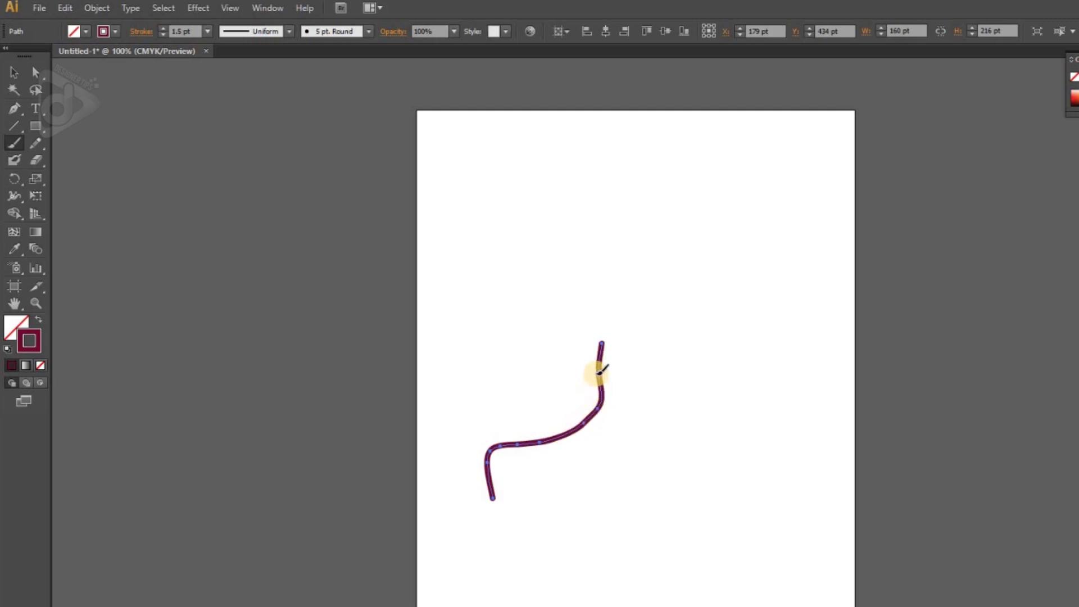
left_click_drag(568, 435, 502, 441)
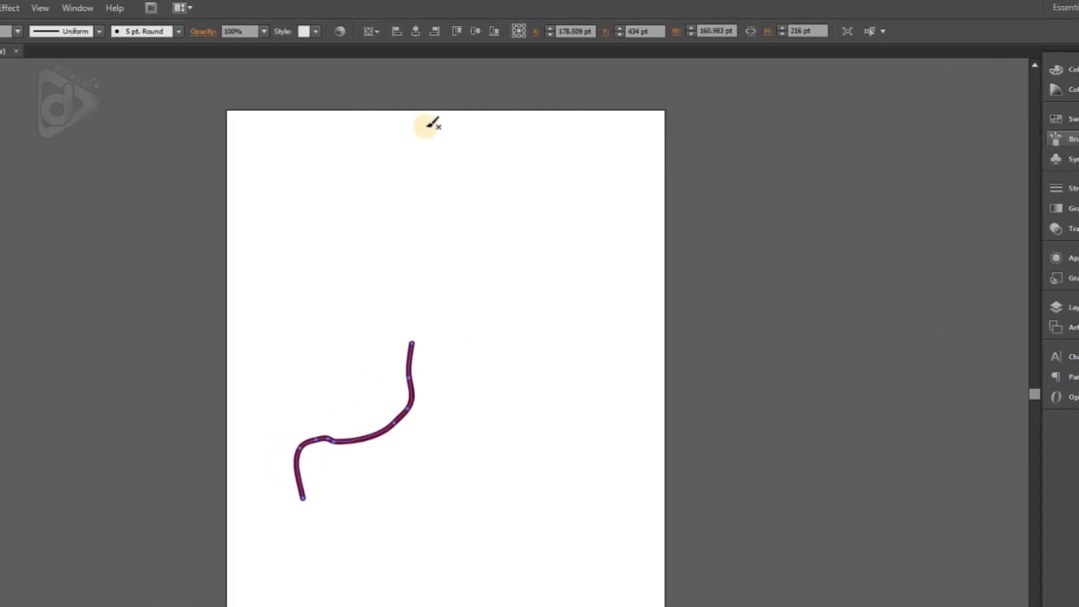
Show the document's available brushes.
left_click(89, 8)
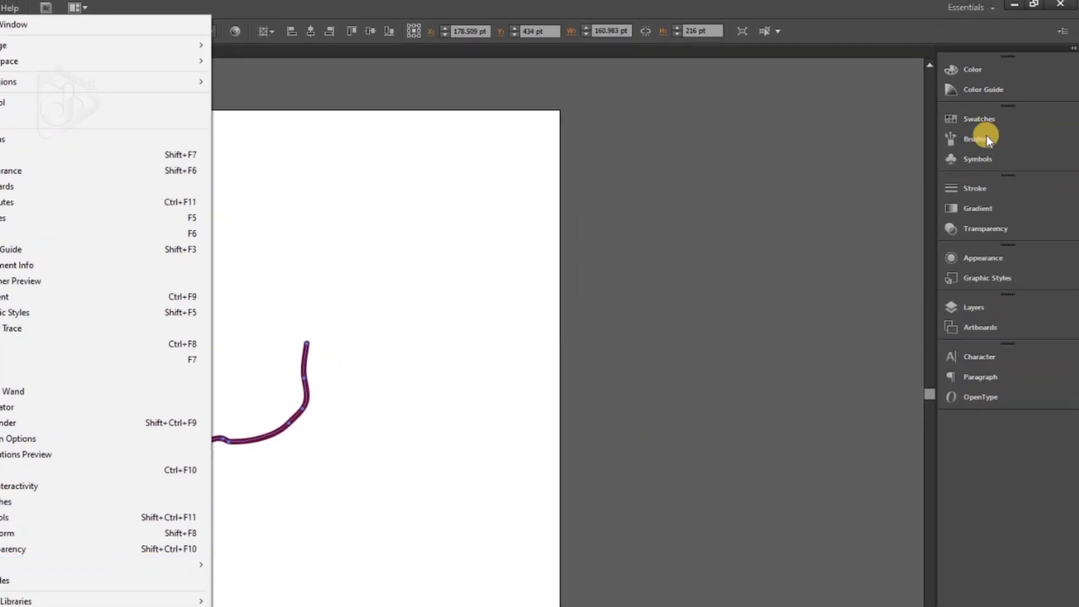
left_click(987, 138)
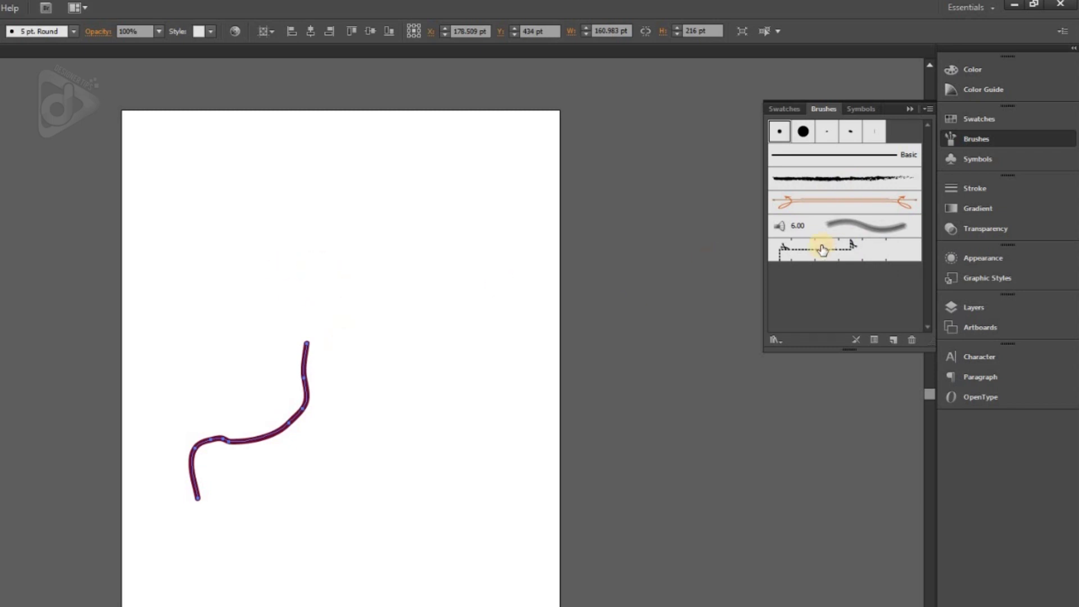
Apply the rough charcoal-like art brush to the S-shaped stroke and paint a wavy stroke above it, about 266 by 96 pt.
left_click(819, 179)
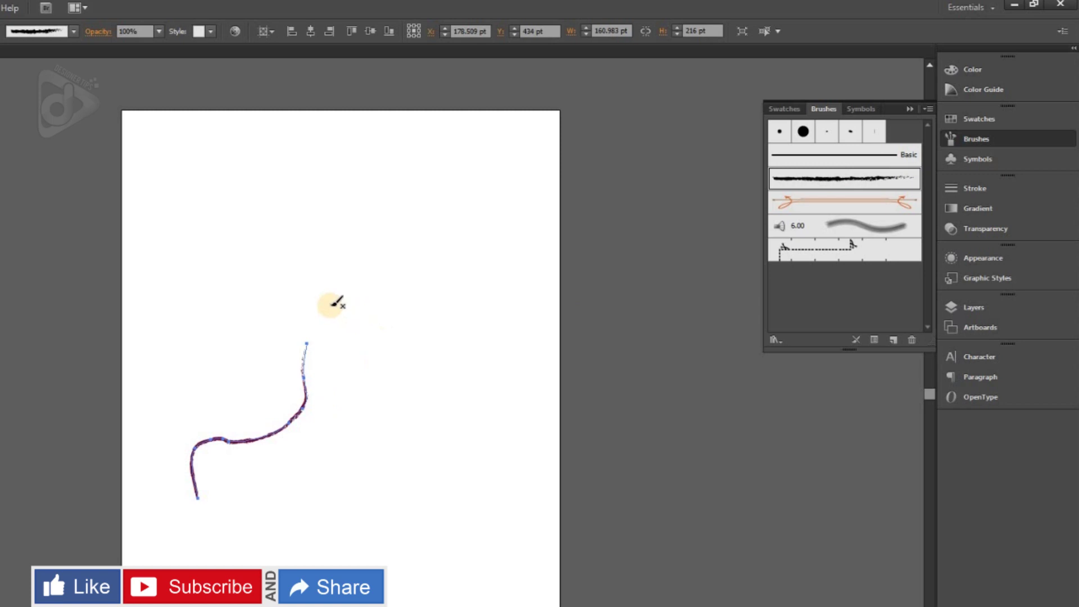
mouse_move(221, 304)
left_mouse_down()
mouse_move(223, 280)
mouse_move(258, 276)
mouse_move(287, 300)
mouse_move(303, 270)
mouse_move(358, 232)
left_mouse_up()
left_click_drag(411, 308, 411, 308)
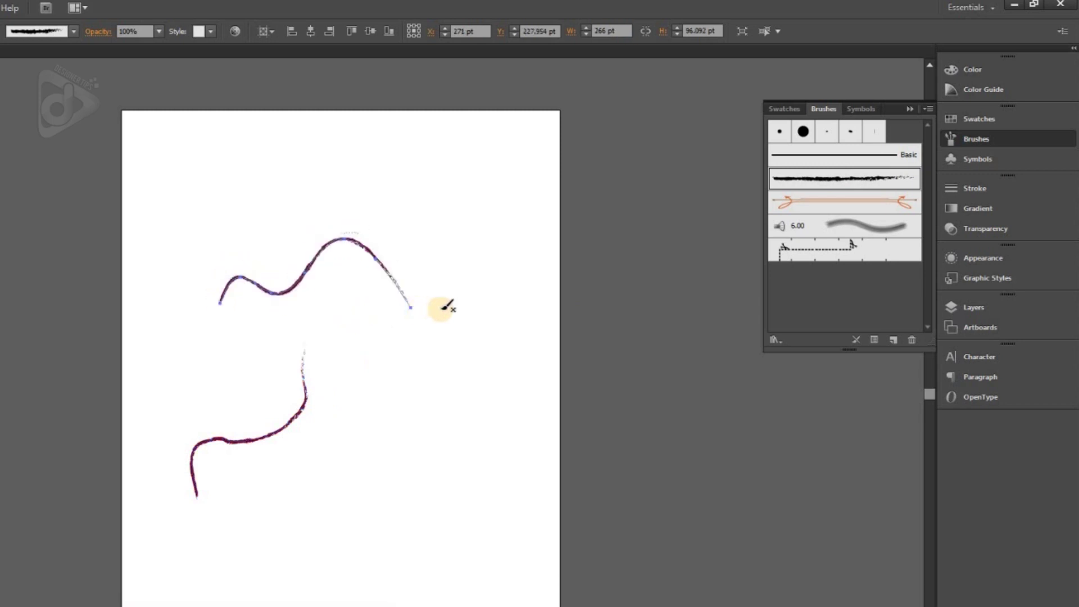
Increase the stroke weight of the wavy charcoal stroke and deselect it.
key("v")
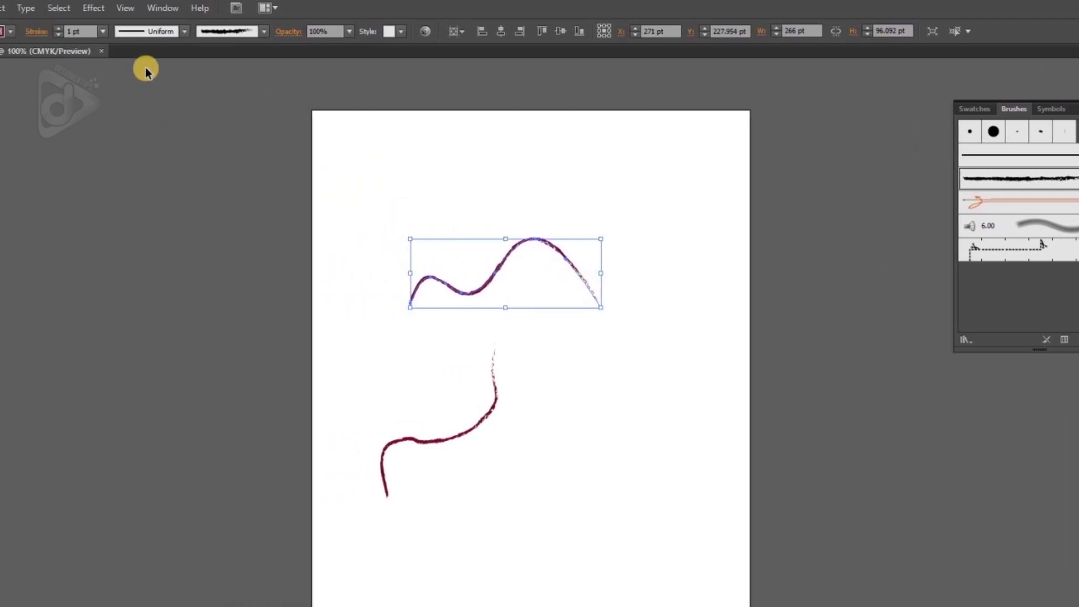
left_click(156, 31)
left_click(172, 157)
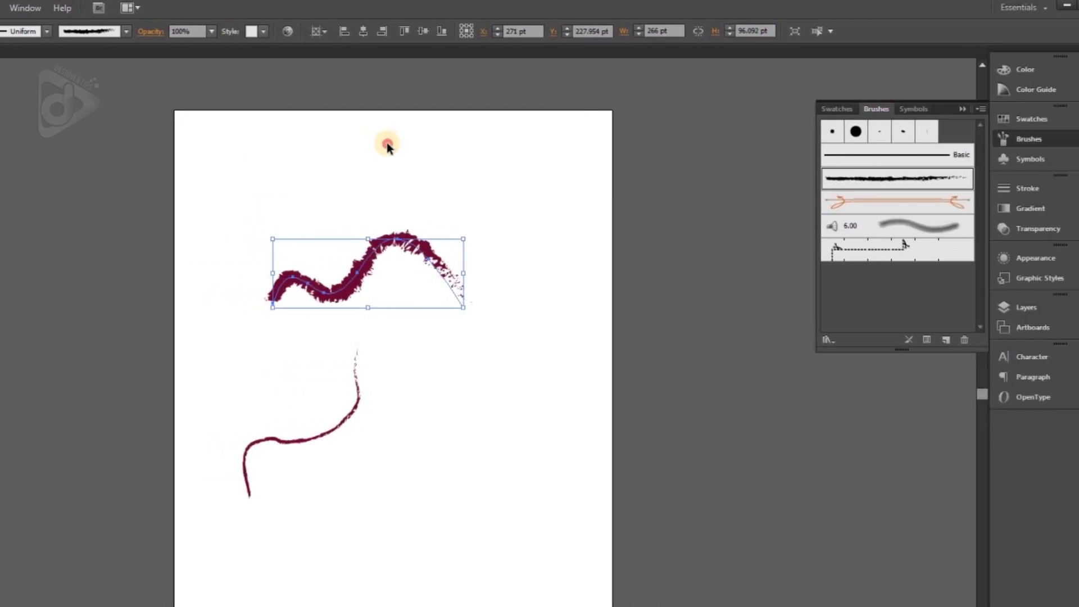
left_click(387, 146)
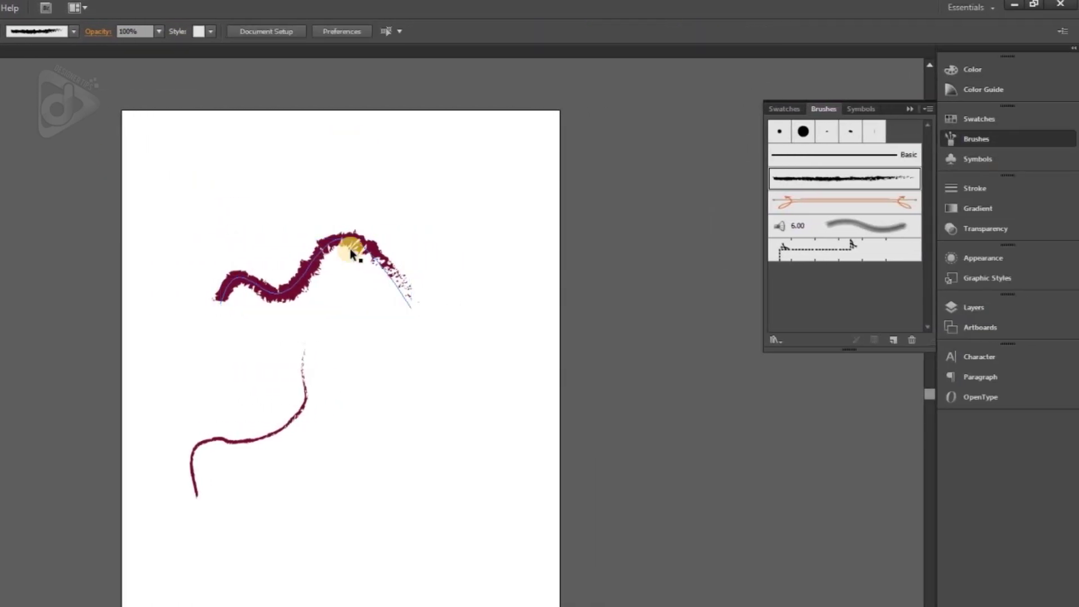
left_click(709, 232)
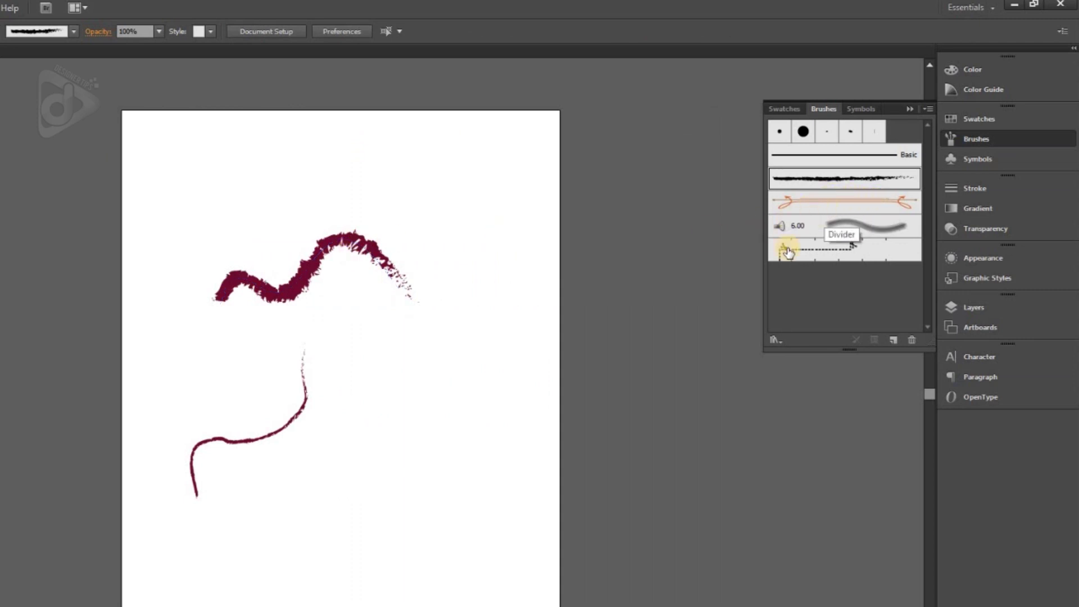
Open the Arrows_Special brush library beside the strokes and enlarge it to show more arrow brushes.
left_click(778, 336)
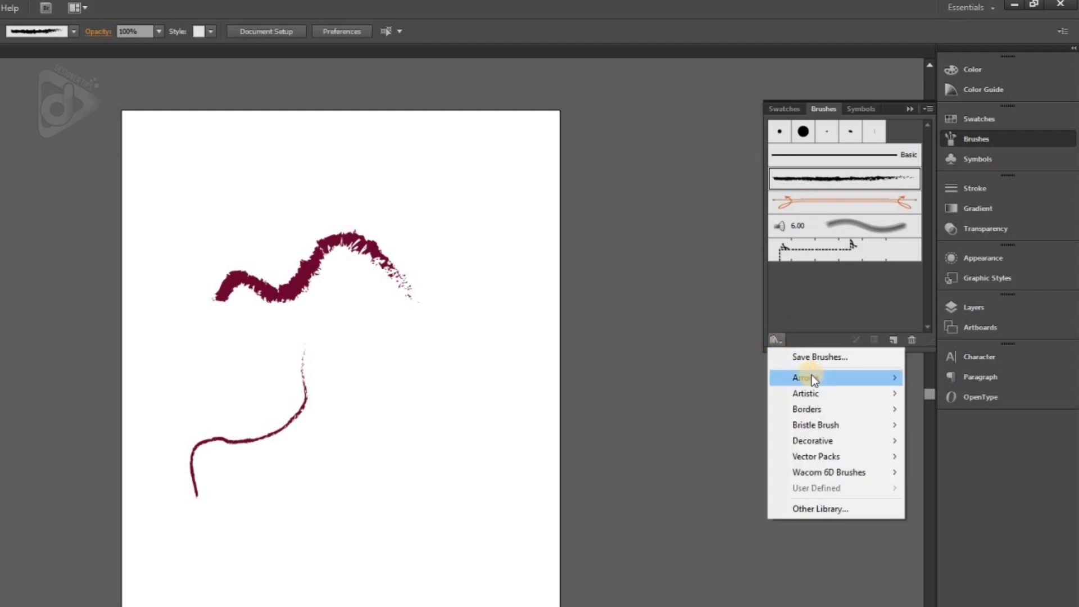
mouse_move(812, 377)
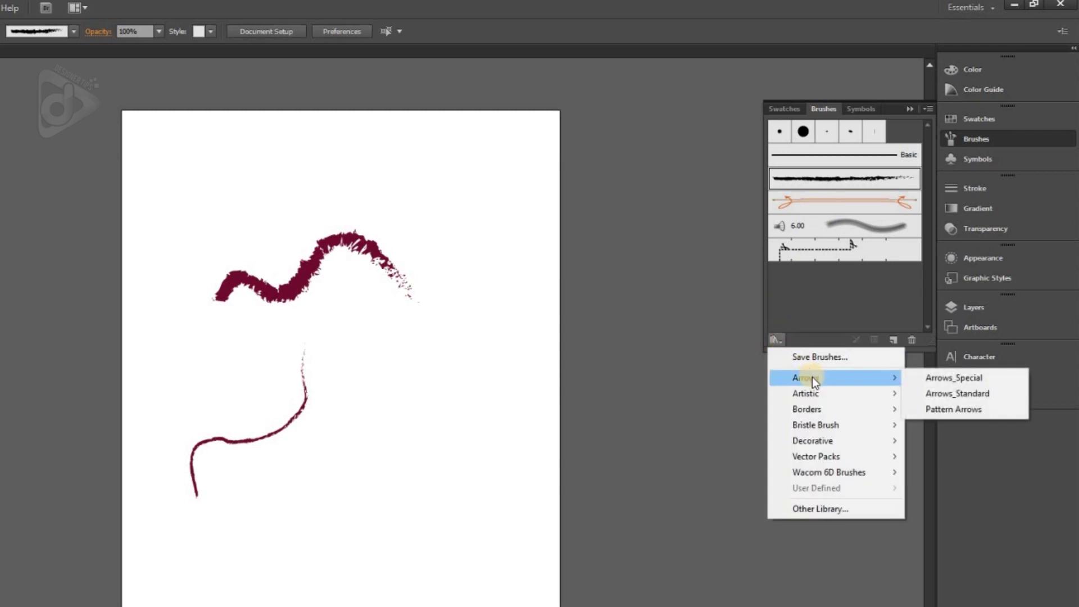
left_click(929, 383)
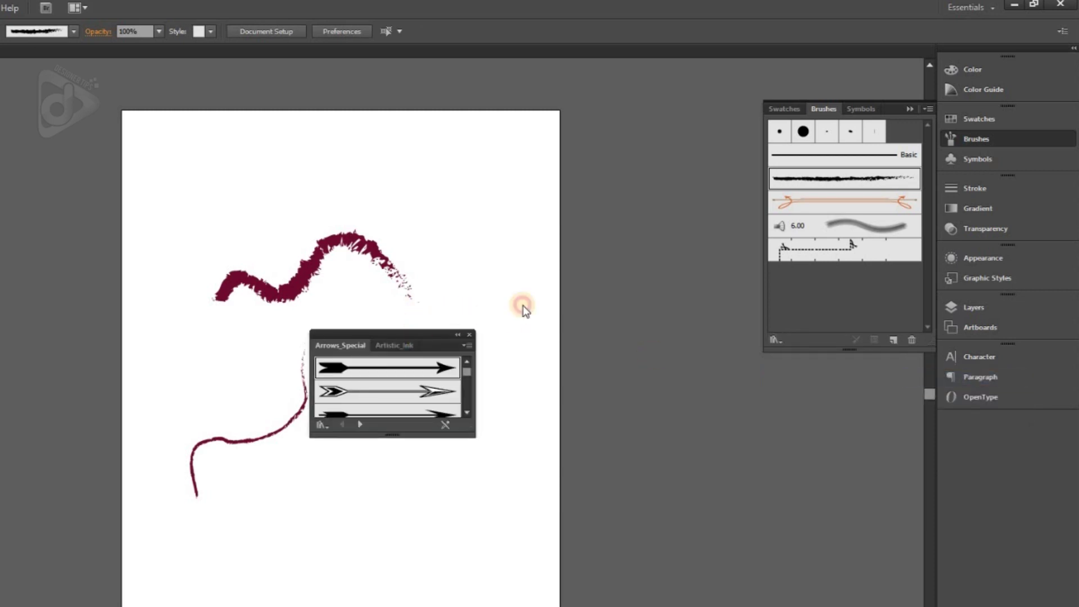
left_click_drag(414, 332, 590, 262)
left_click_drag(568, 364, 560, 485)
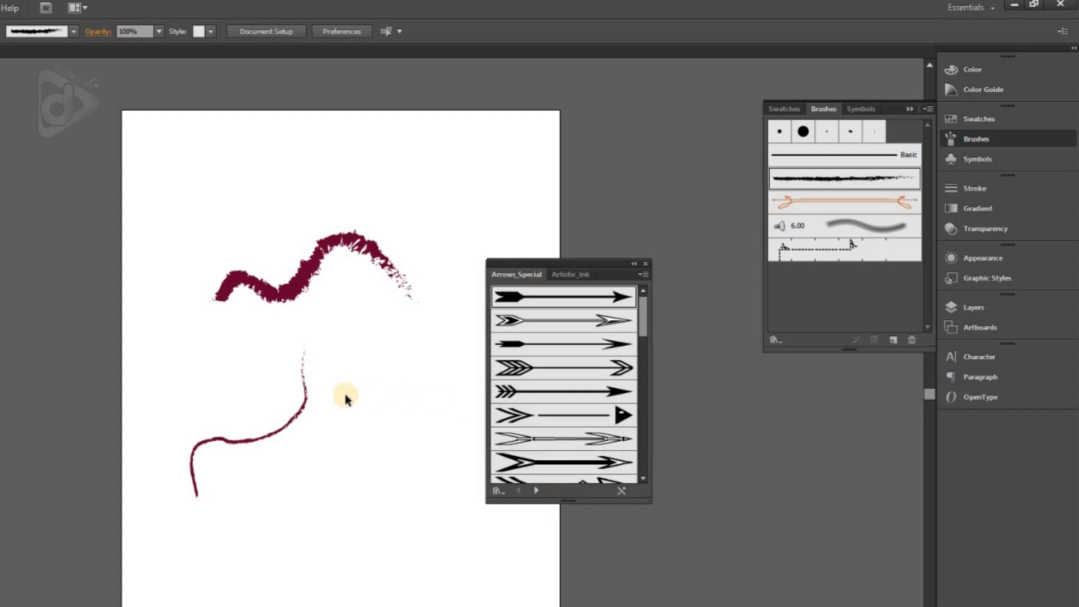
Apply the first Arrows_Special brush to the S-shaped stroke and deselect it.
left_click(295, 413)
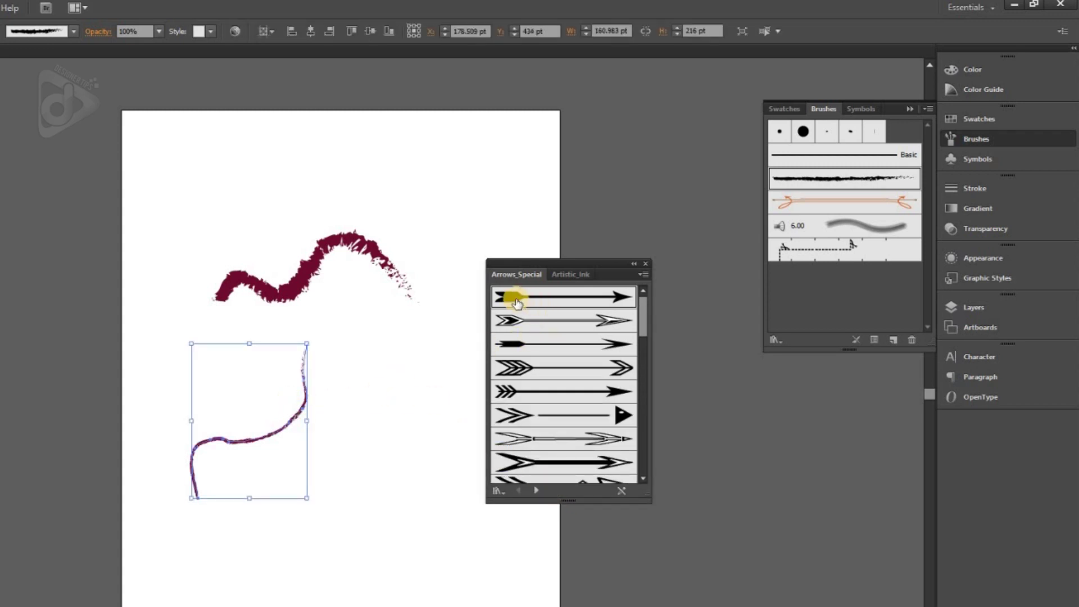
left_click(542, 306)
left_click(241, 465)
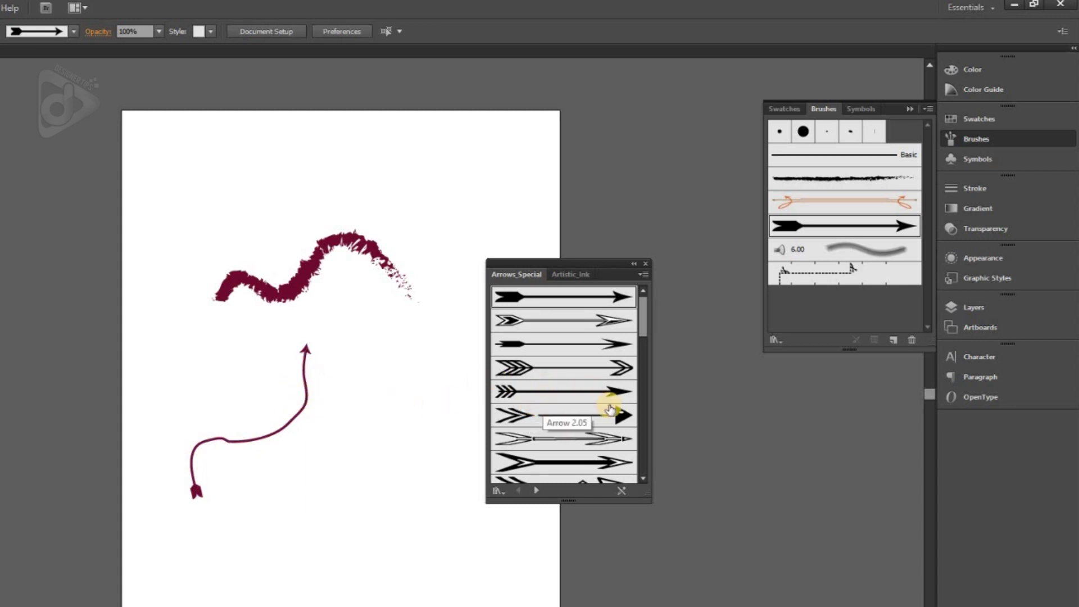
Load the Artistic_Calligraphic brush library and paint a check-mark stroke with a large round brush near the artboard's lower edge.
left_click(499, 491)
mouse_move(523, 438)
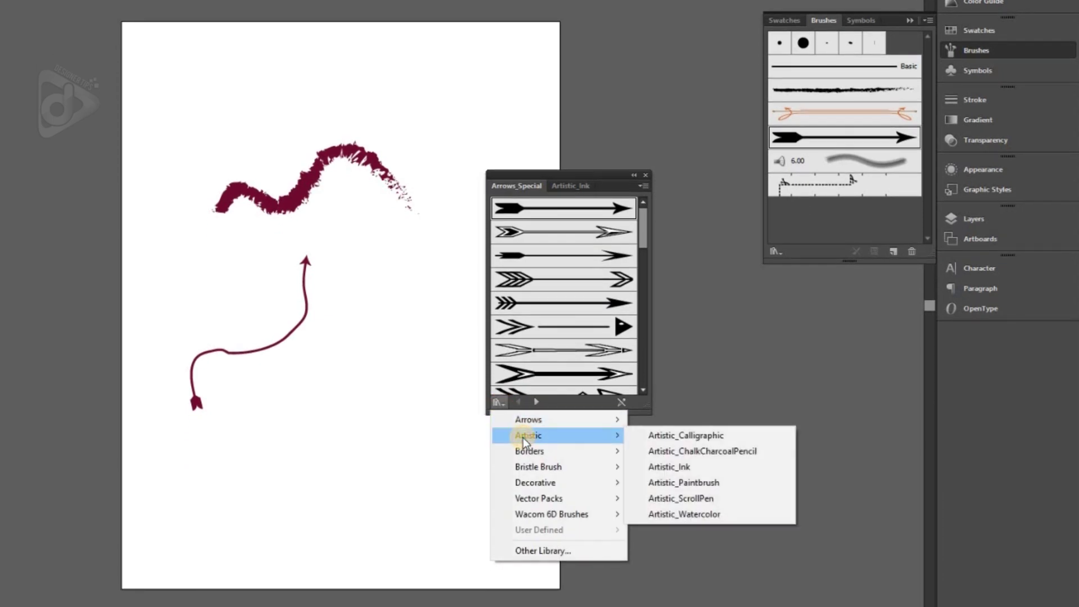
left_click(690, 441)
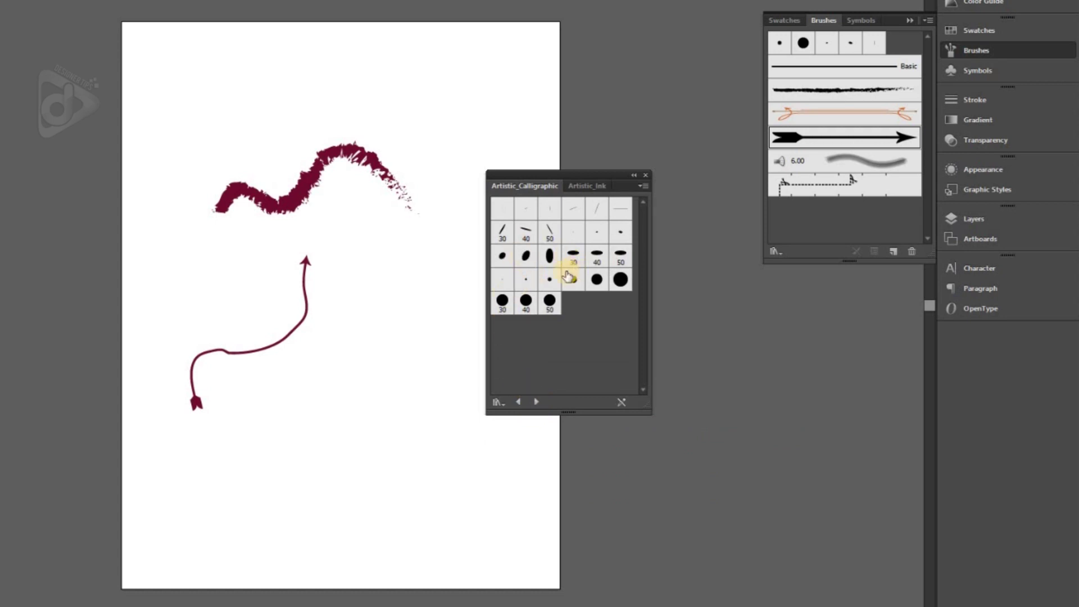
left_click(596, 279)
mouse_move(289, 477)
left_mouse_down()
mouse_move(291, 504)
mouse_move(430, 449)
left_mouse_up()
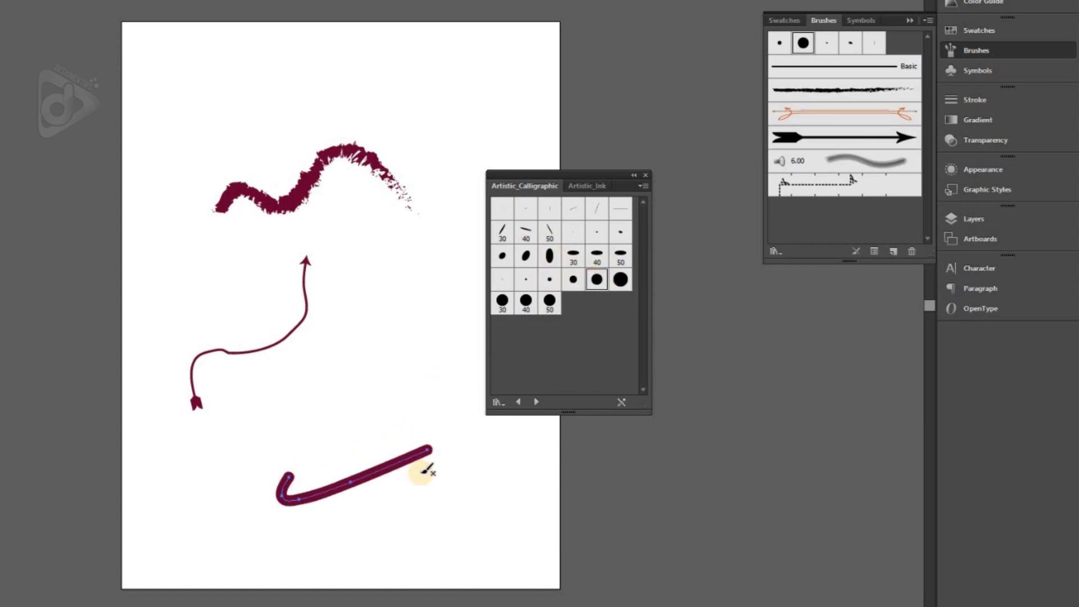
Apply the slanted 30-size calligraphic brush to the check-mark stroke and paint an M-shaped stroke at the artboard's upper edge.
left_click(503, 233)
mouse_move(164, 134)
left_mouse_down()
mouse_move(204, 89)
mouse_move(215, 47)
left_mouse_up()
mouse_move(218, 107)
left_mouse_down()
mouse_move(253, 50)
mouse_move(255, 103)
mouse_move(274, 123)
mouse_move(303, 110)
left_mouse_up()
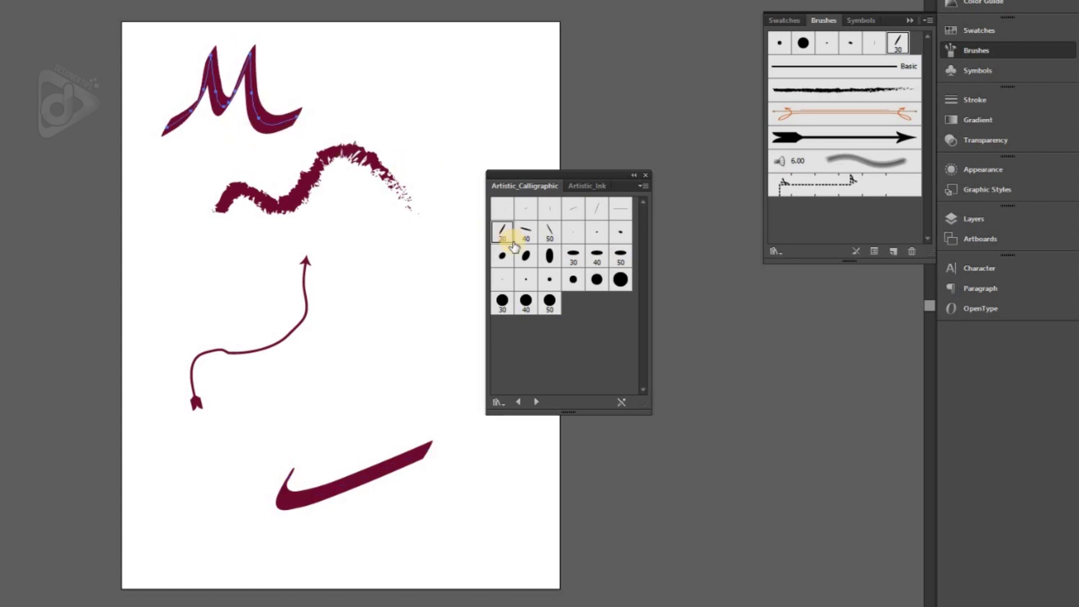
Show the Artistic_ChalkCharcoalPencil library and try its brushes on the M-shaped stroke, ending with the Charcoal brush.
left_click(537, 403)
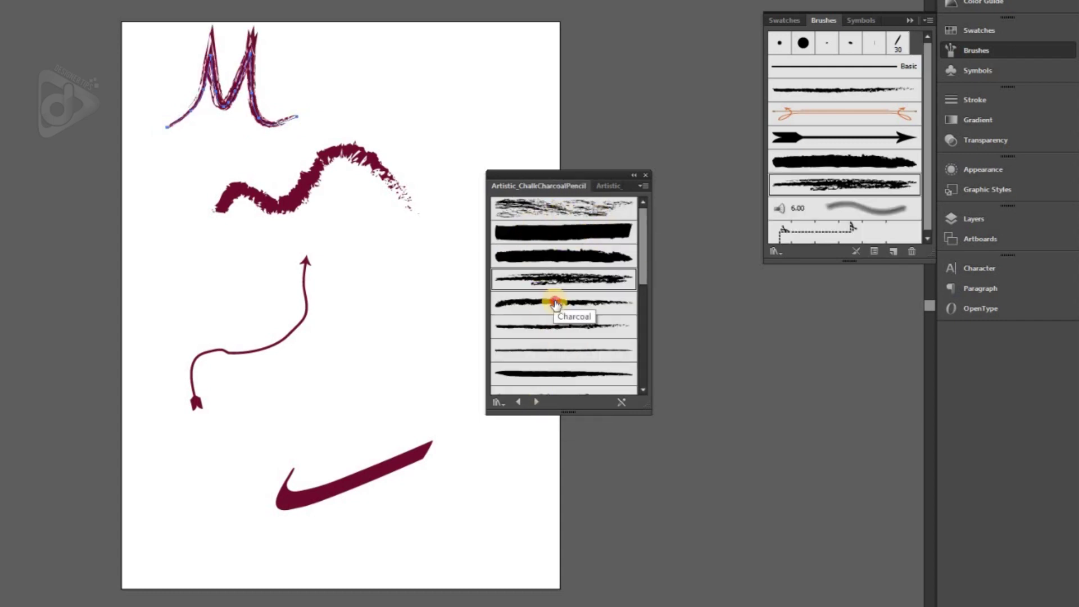
left_click(556, 303)
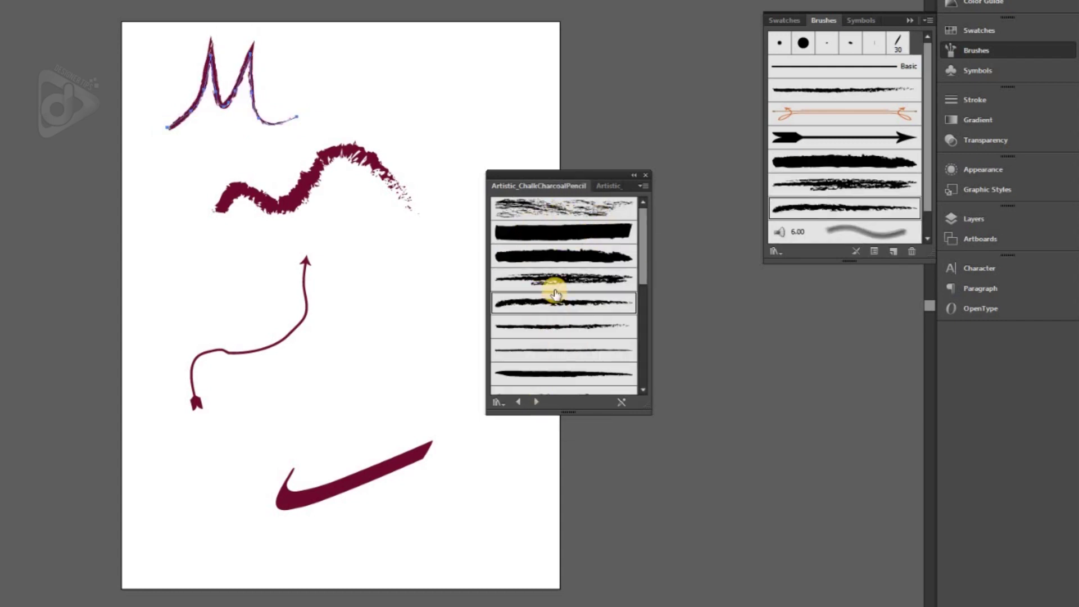
left_click(554, 280)
left_click(563, 309)
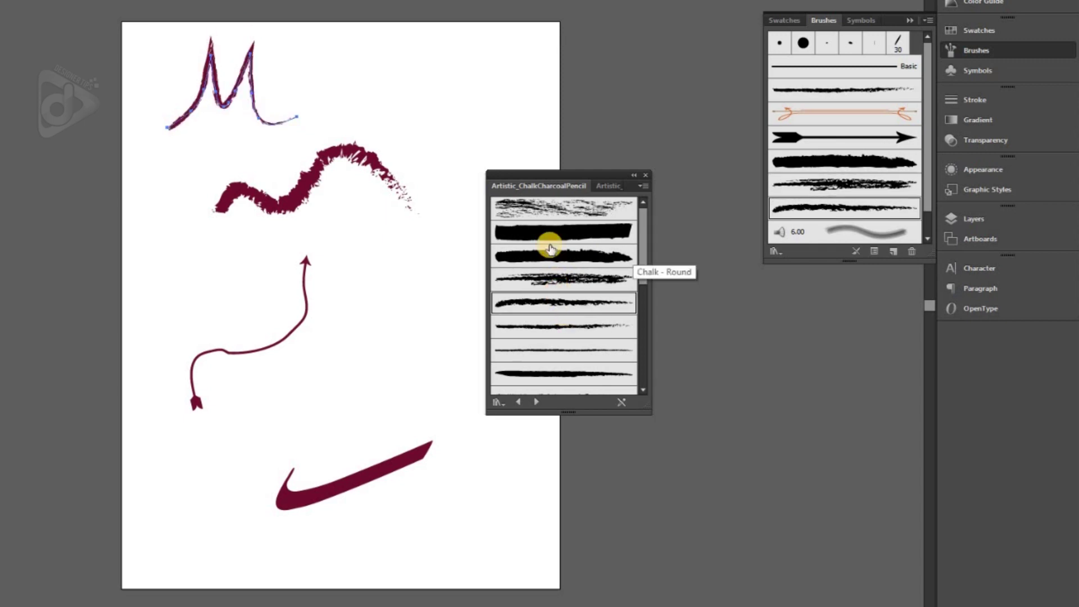
Add the text "Designer" beside the arrow stroke and format it as 48 pt Bebas Regular.
left_click(180, 265)
type("Designer")
key("ctrl+a")
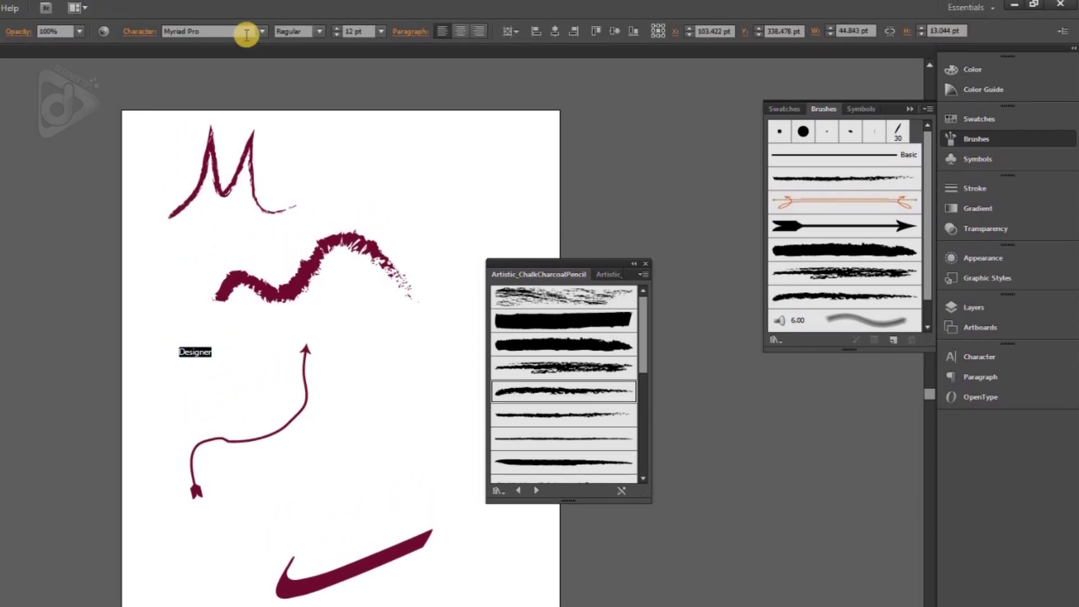
left_click(381, 30)
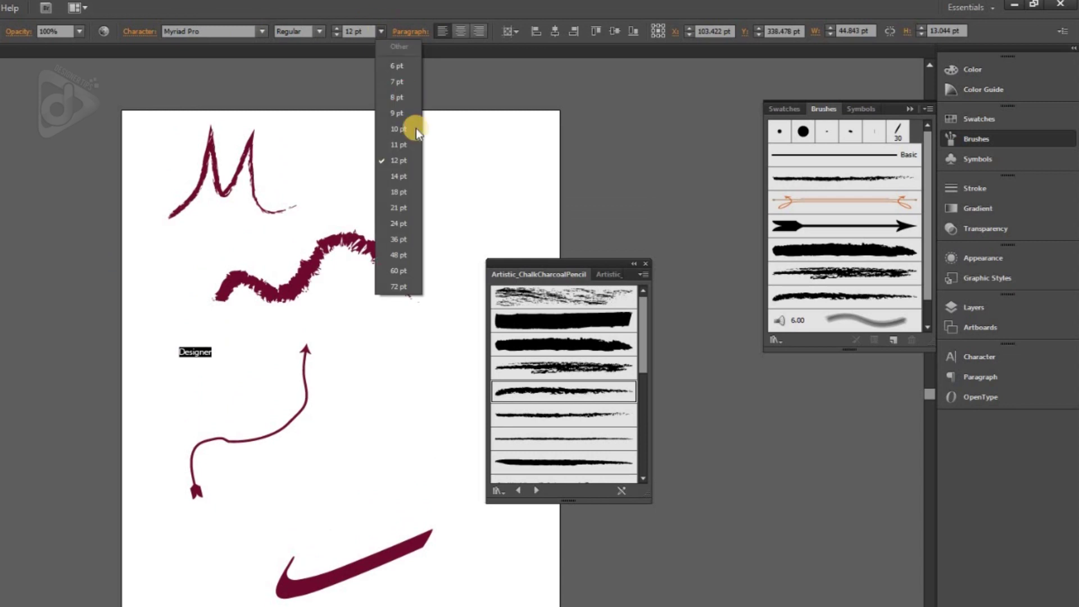
left_click(409, 259)
left_click(196, 31)
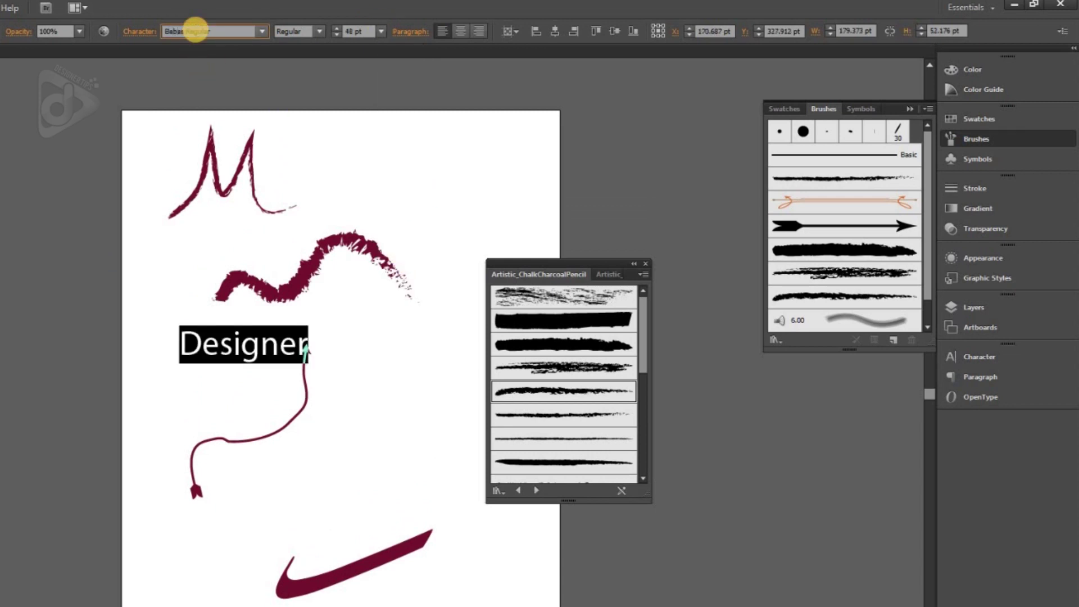
type("Bebas")
key("Return")
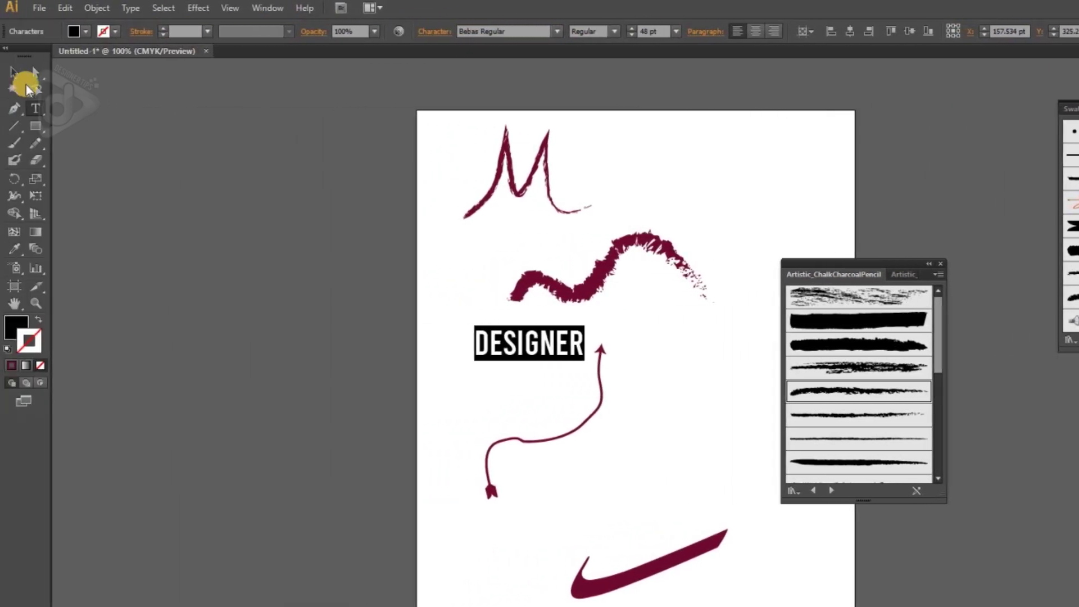
Move the DESIGNER text slightly away from the arrow stroke and convert it to outlines.
left_click(17, 76)
left_click_drag(508, 349, 484, 363)
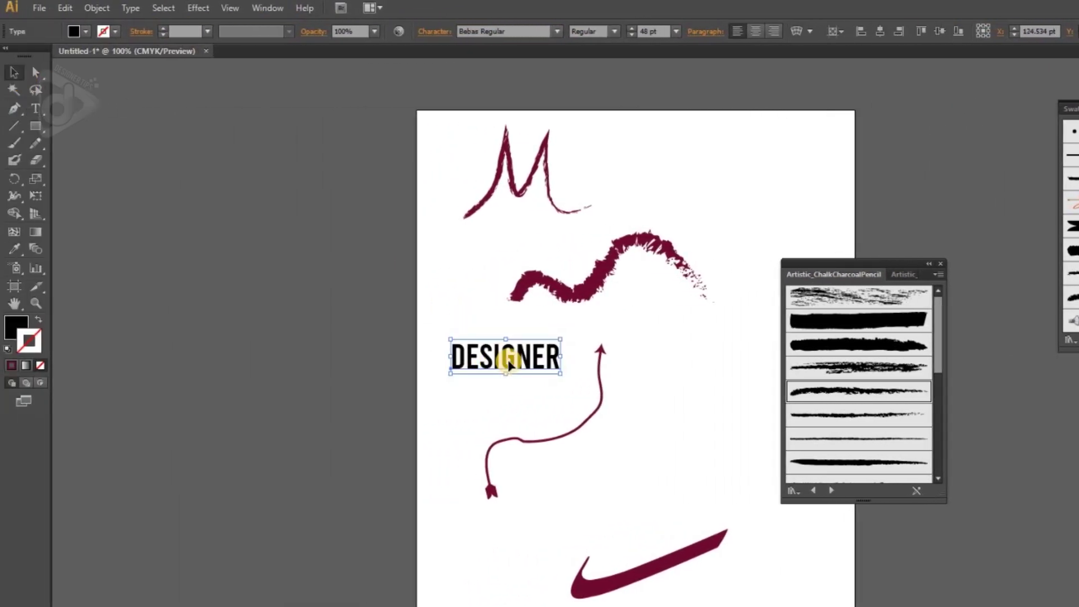
left_click(129, 8)
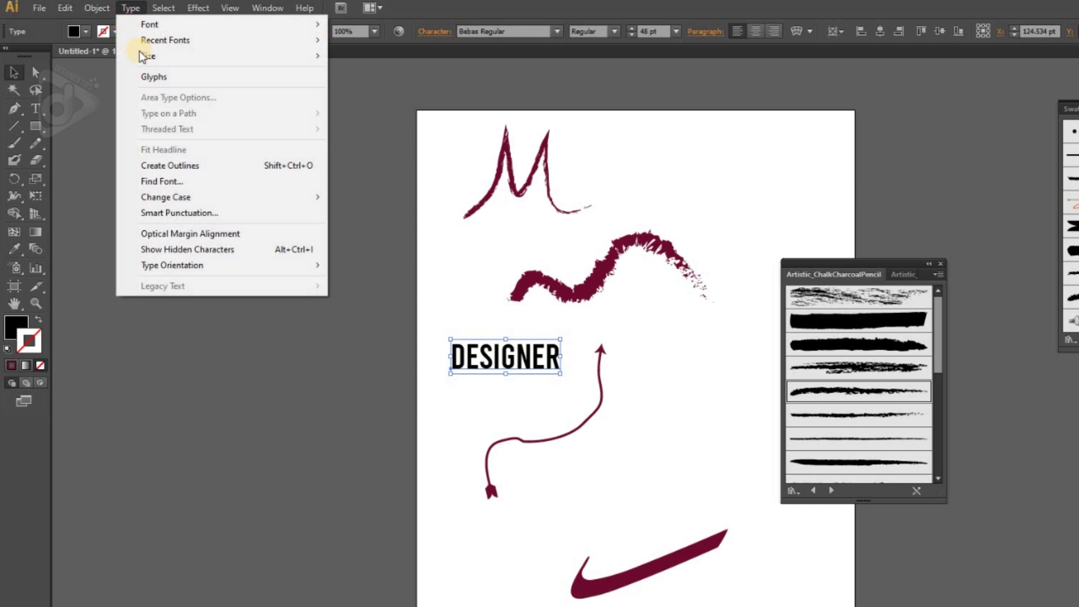
left_click(185, 164)
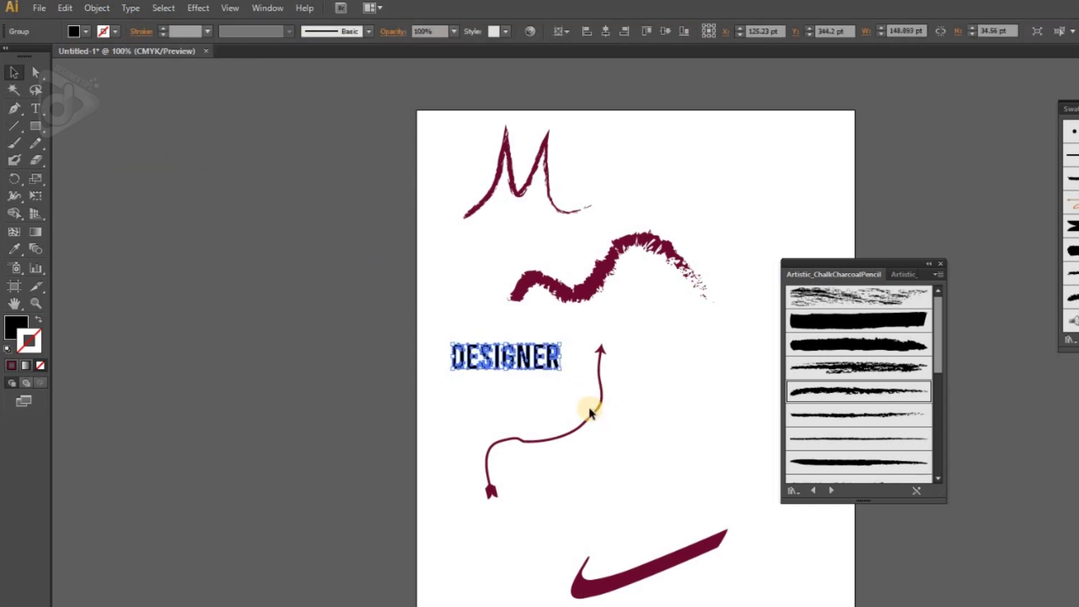
left_click(554, 394)
Apply the Charcoal brush to the outlined DESIGNER text and deselect it.
left_click(540, 358)
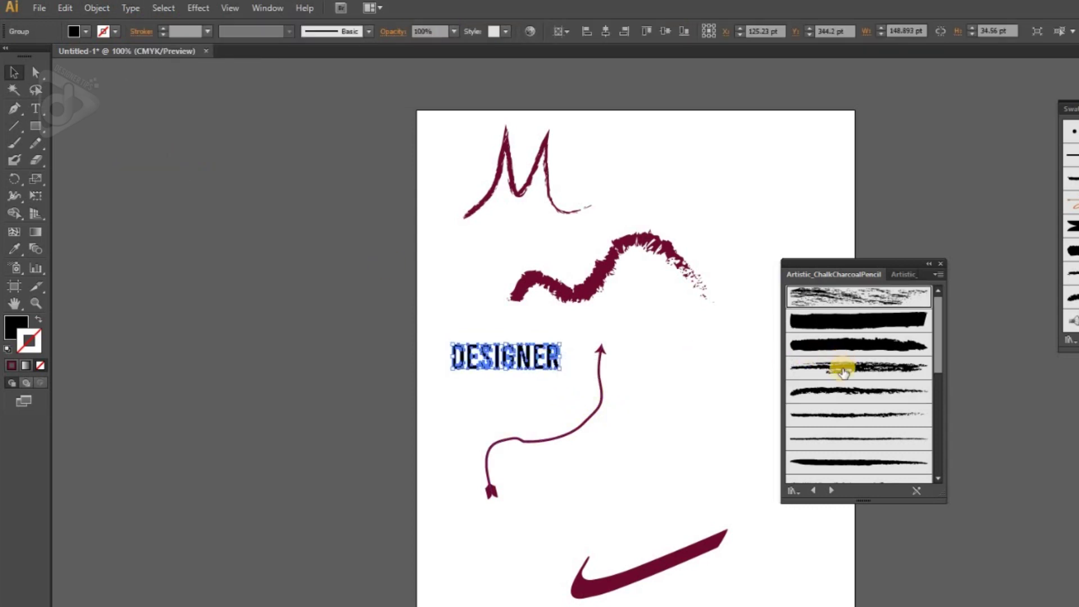
left_click(842, 391)
left_click(652, 349)
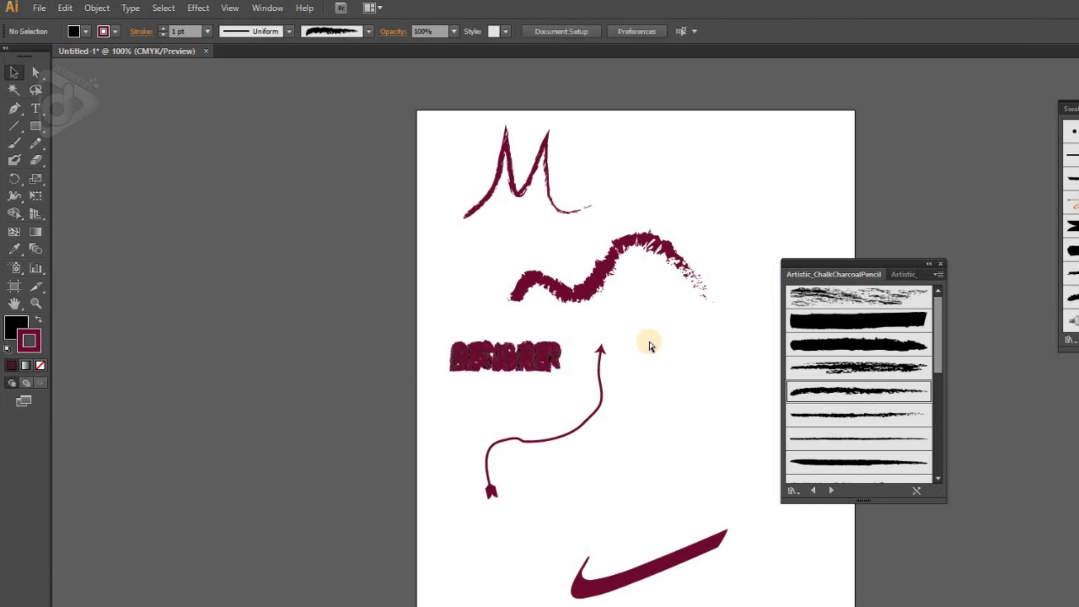
Set the stroke weight of the outlined DESIGNER text to 0.5 pt.
key("ctrl+plus")
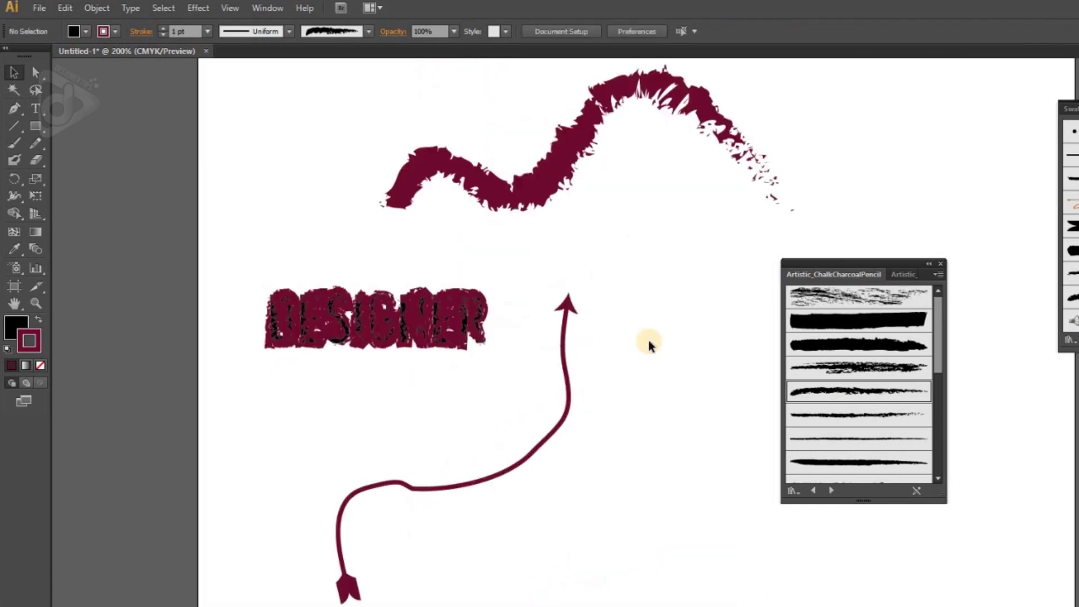
left_click(445, 330)
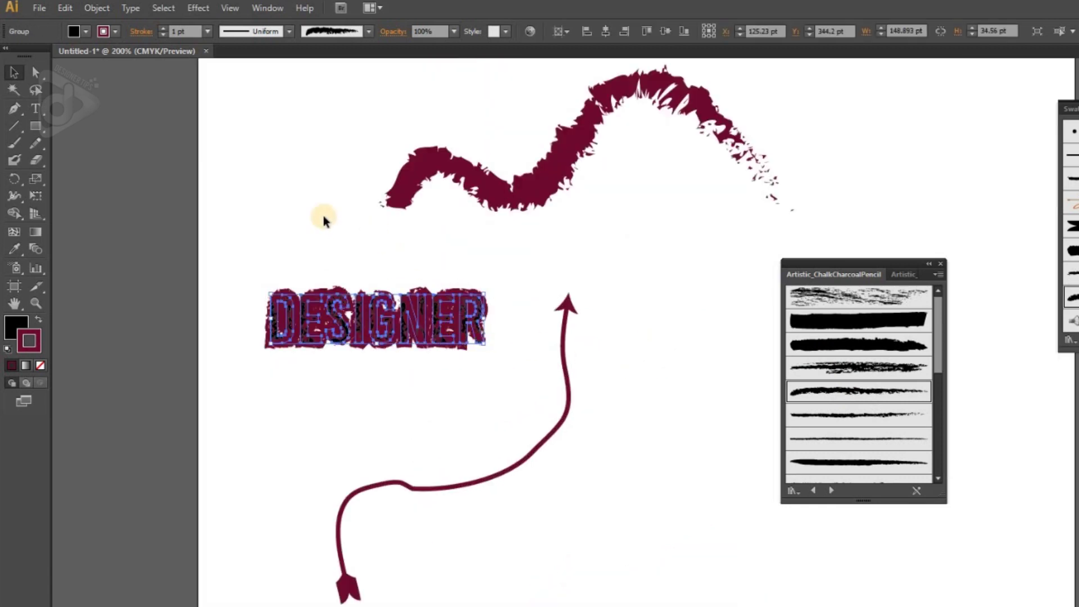
left_click(206, 31)
left_click(217, 65)
left_click(289, 174)
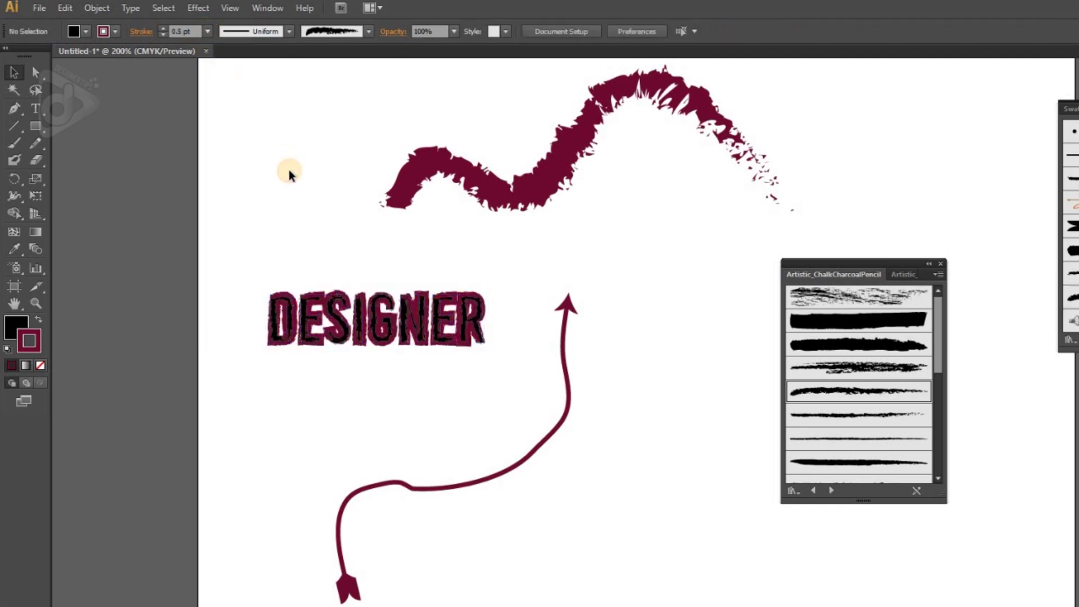
Remove the black fill from the DESIGNER text, keeping only its brushed outline.
left_click(419, 315)
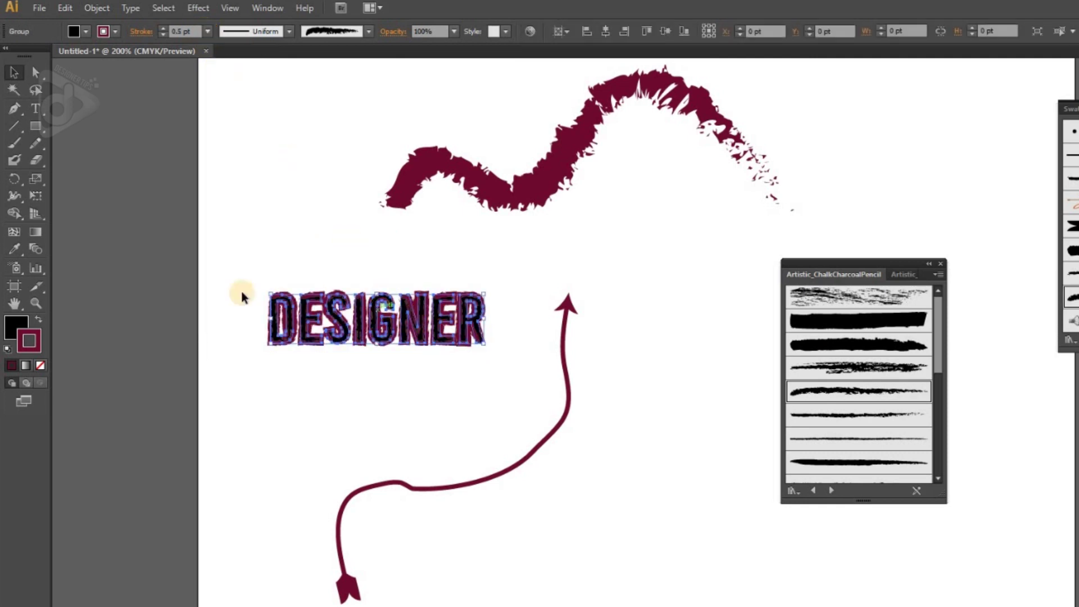
left_click(14, 325)
left_click(359, 386)
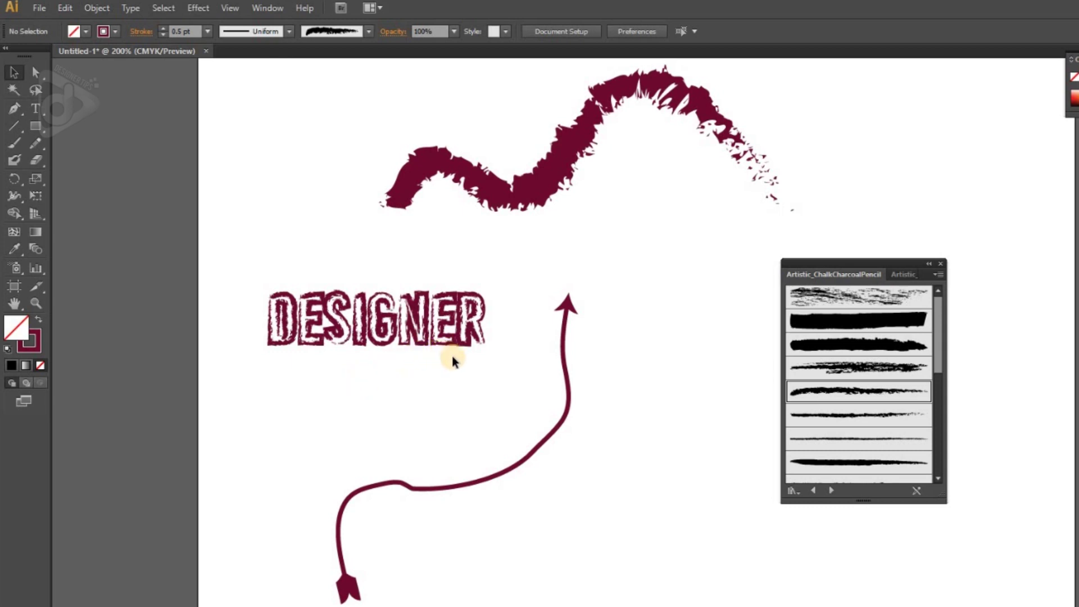
Close the Artistic_ChalkCharcoalPencil brush library.
scroll(577, 369, "up", 1)
key("ctrl+minus")
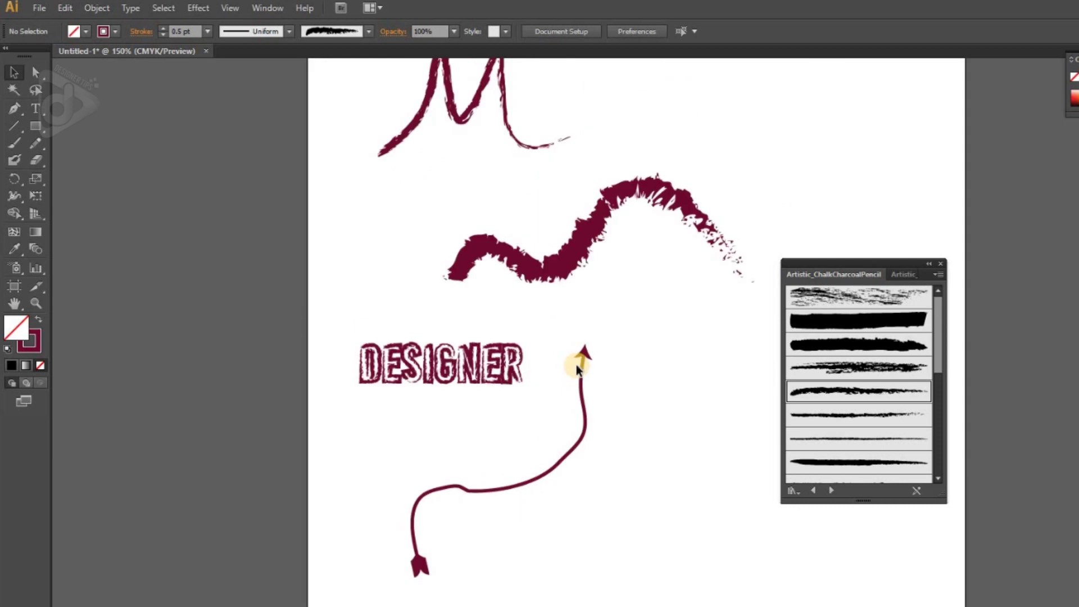
left_click(941, 263)
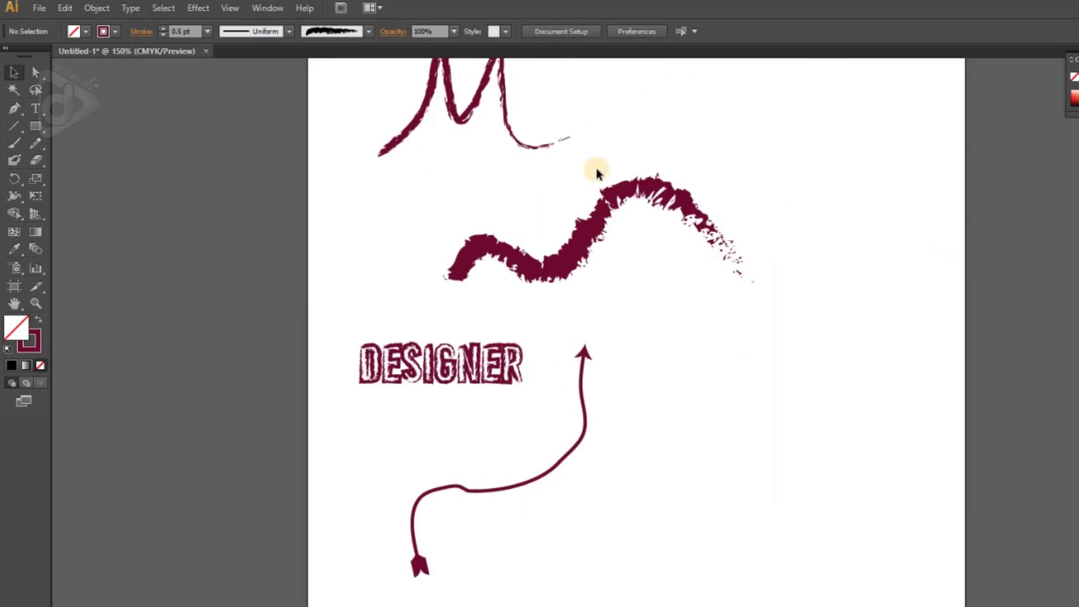
Draw a circle about 31.5 pt in diameter beside the curved arrow and swap its maroon stroke colour to the fill.
left_click_drag(35, 126, 70, 160)
mouse_move(640, 366)
left_mouse_down()
mouse_move(666, 391)
mouse_move(692, 373)
left_mouse_up()
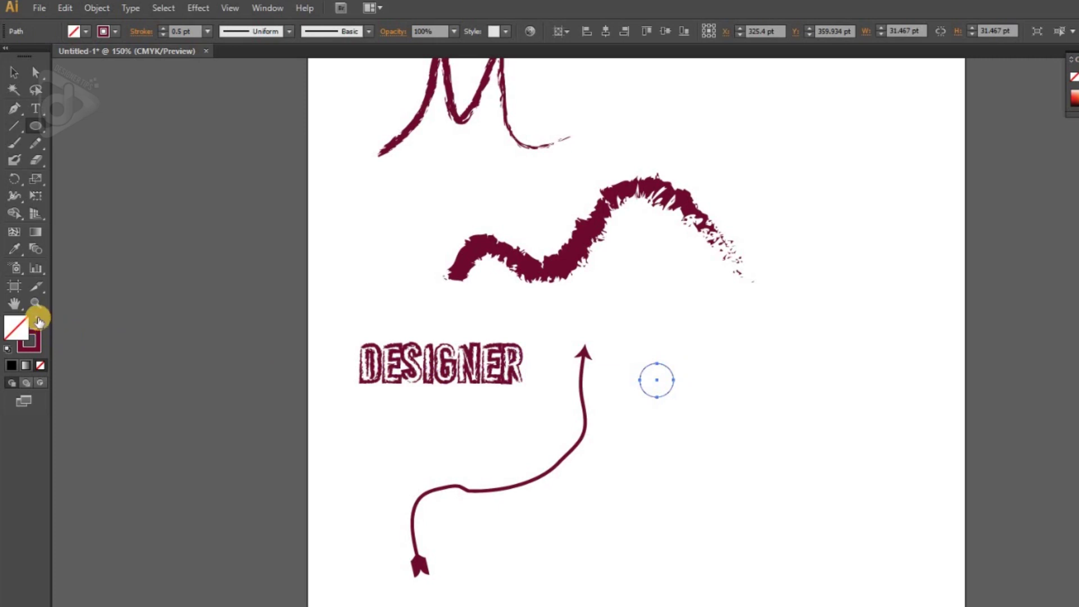
left_click(39, 320)
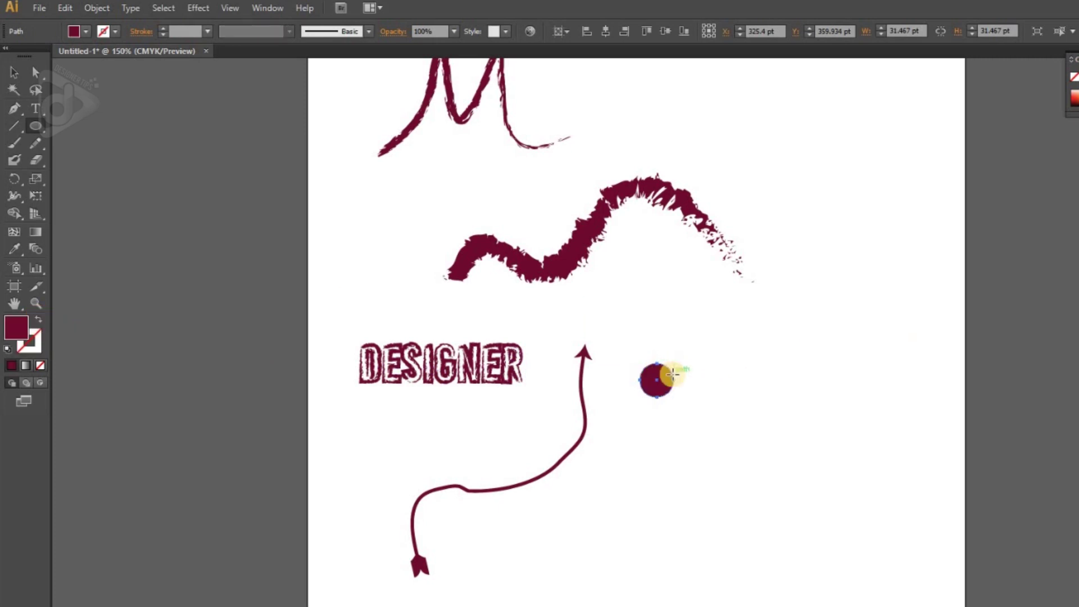
Add a thin connecting ellipse beside the circle and duplicate the shapes into a row of three circles joined by two ellipses.
left_click_drag(673, 374, 697, 381)
key("v")
left_click(681, 387)
left_click(666, 385)
left_click_drag(658, 385, 775, 388)
left_click(685, 379)
left_click(691, 405)
Group the three circles and their connecting ellipses.
left_click_drag(831, 353, 641, 424)
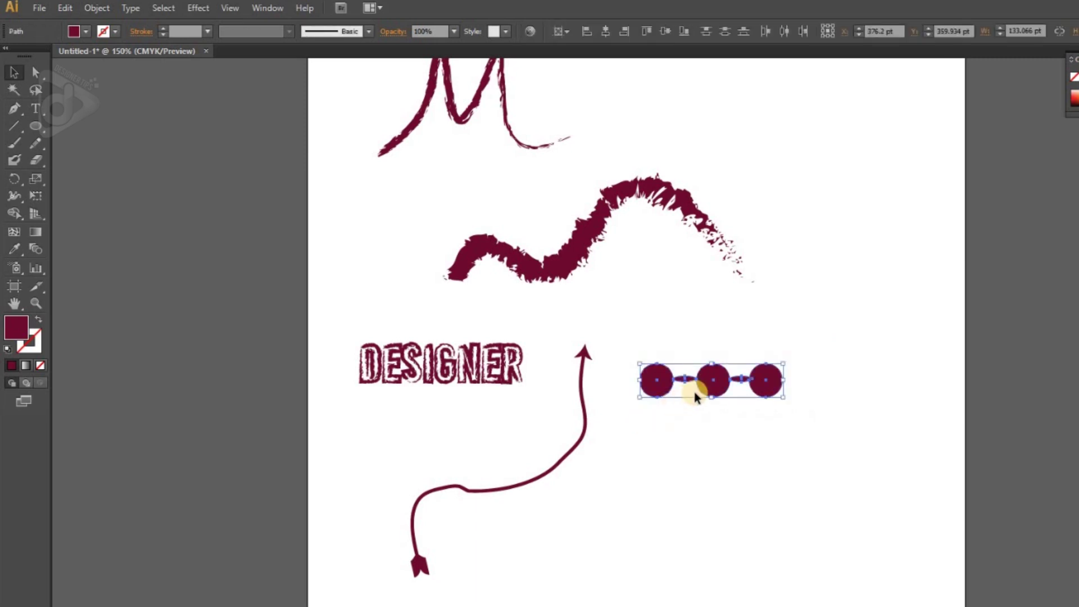
right_click(707, 386)
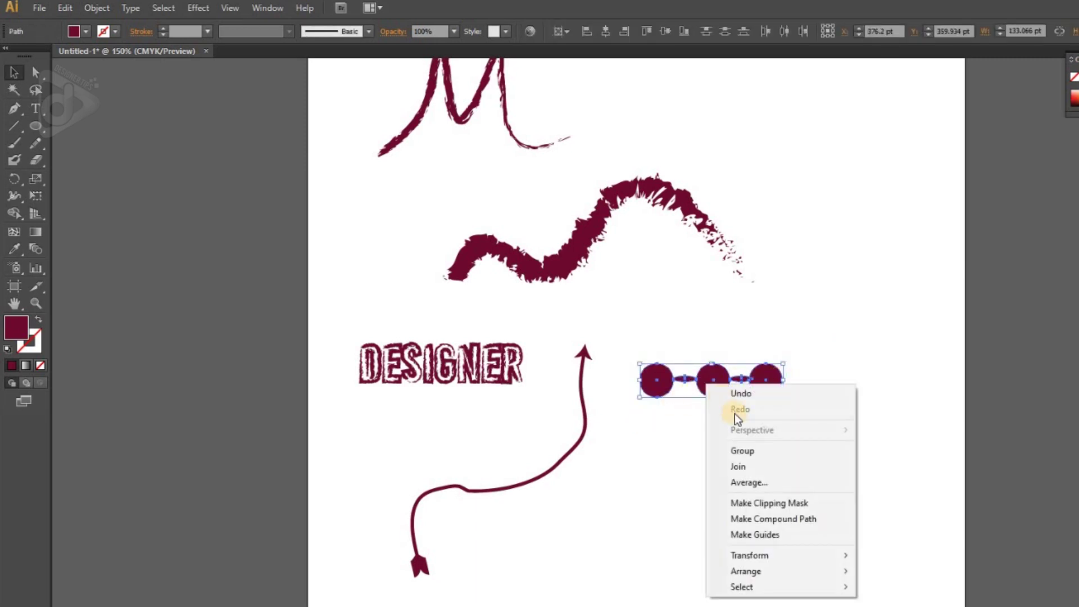
left_click(741, 450)
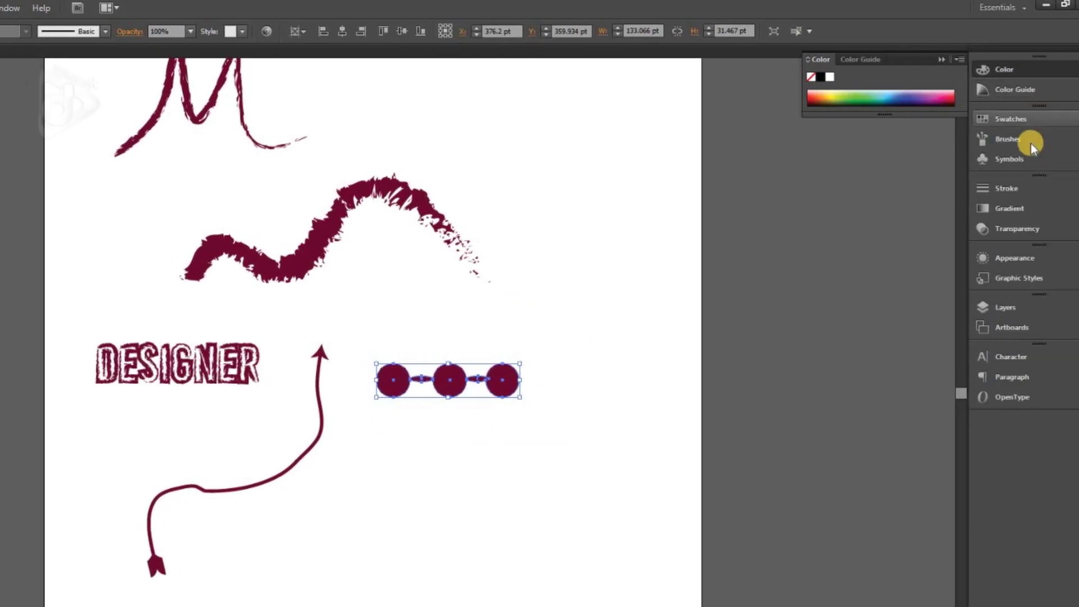
Start a new Art Brush from the grouped circle chain by adding it to the document's brushes.
left_click(1037, 140)
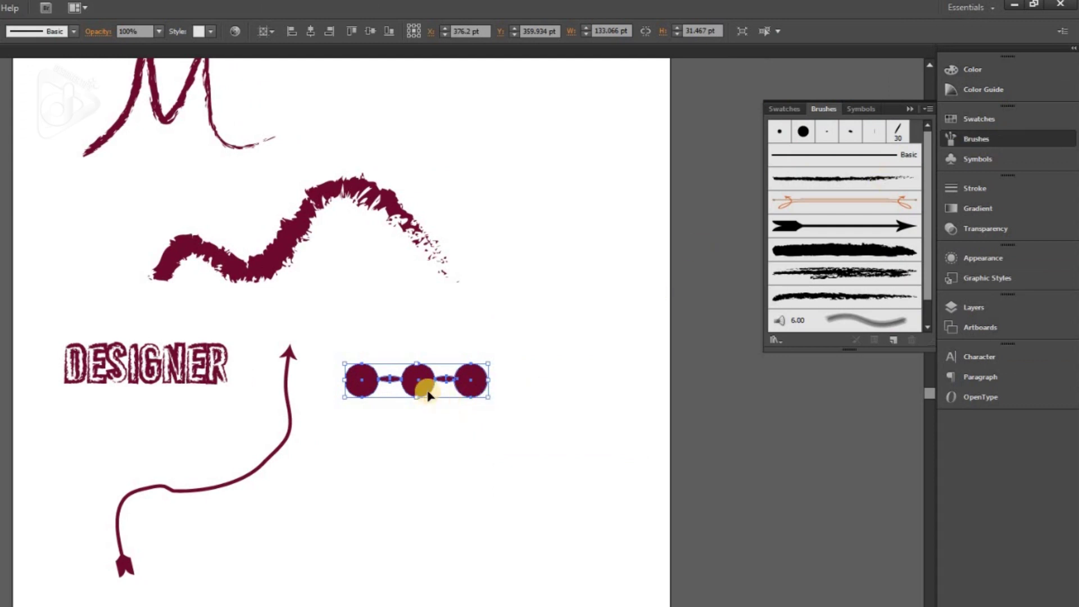
mouse_move(426, 381)
left_mouse_down()
mouse_move(684, 312)
mouse_move(844, 291)
mouse_move(859, 305)
left_mouse_up()
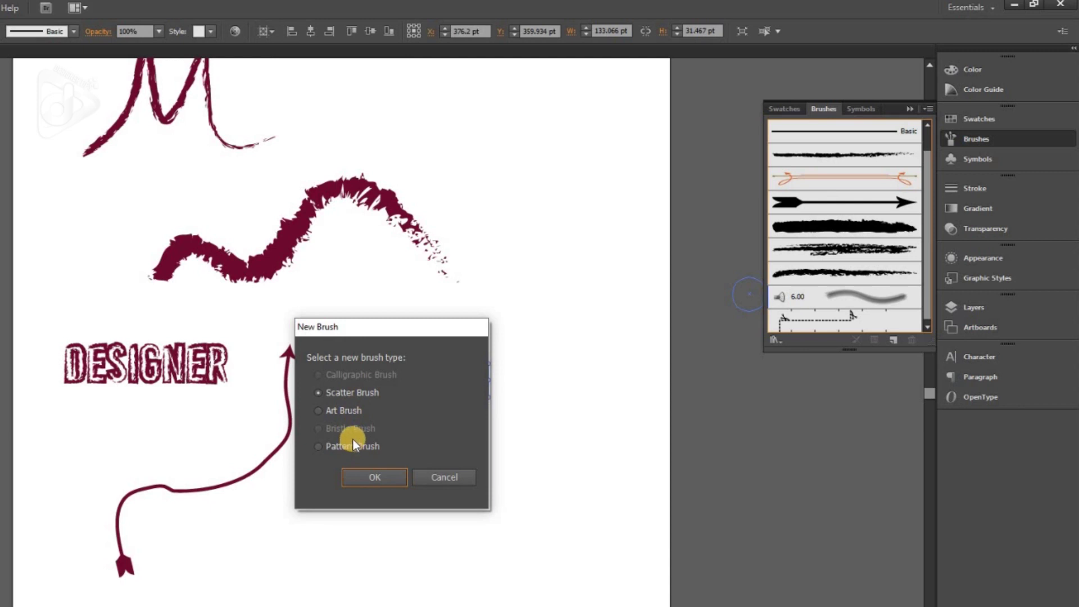
left_click(343, 410)
left_click(373, 477)
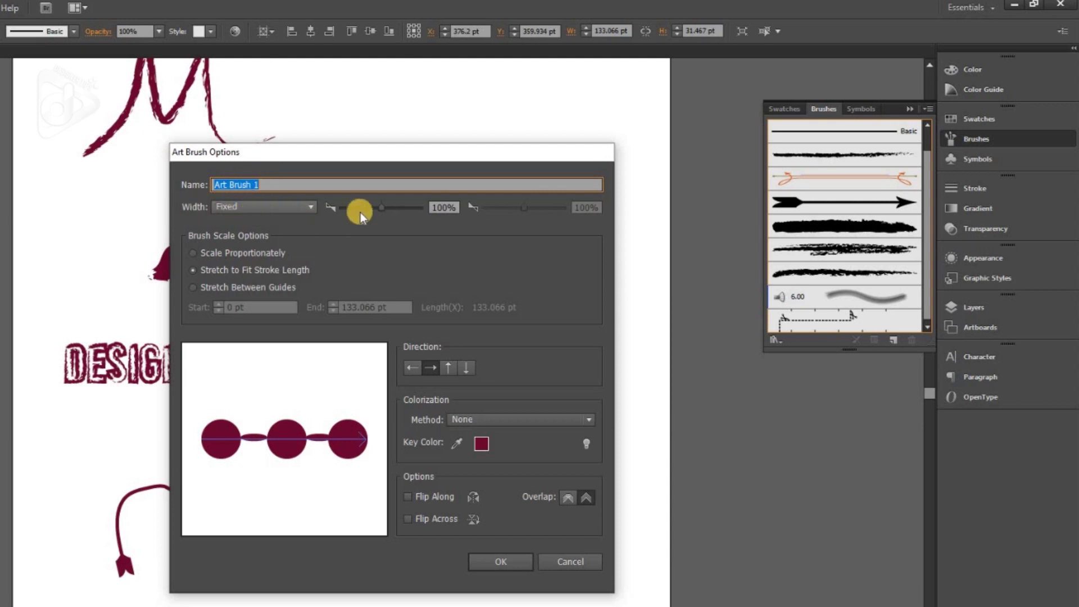
Try the upward stroke direction for the art brush and restore the left-to-right direction.
mouse_move(382, 208)
left_mouse_down()
mouse_move(393, 213)
mouse_move(381, 208)
left_mouse_up()
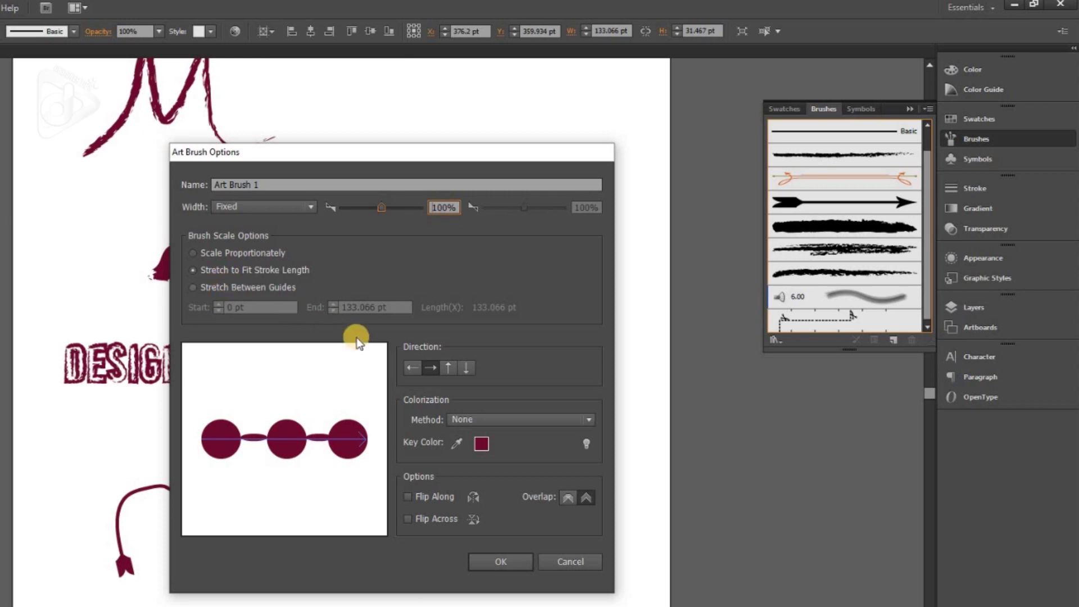
left_click(449, 368)
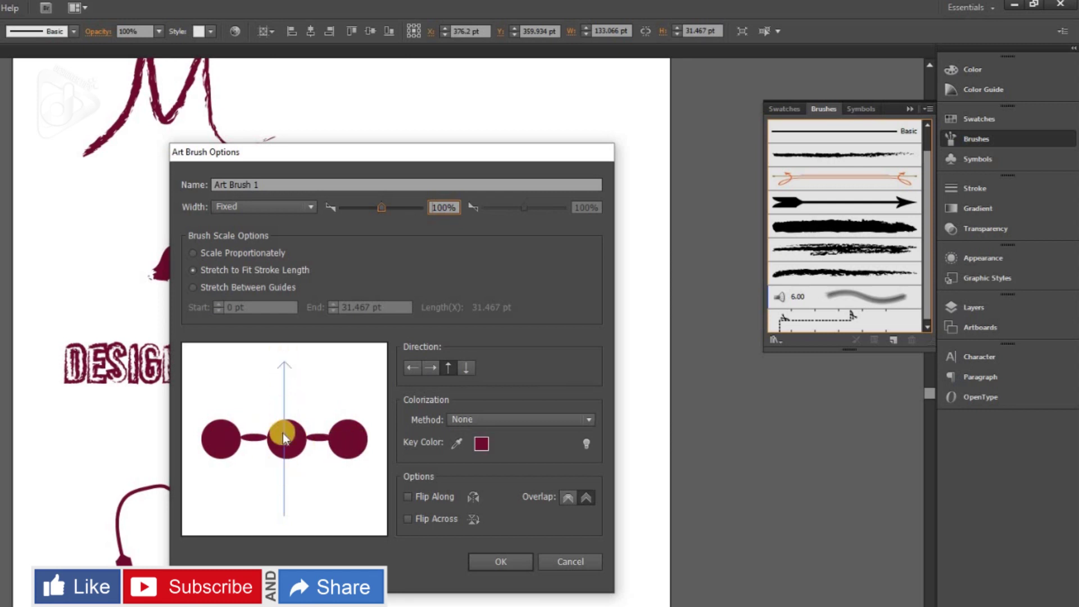
left_click(432, 368)
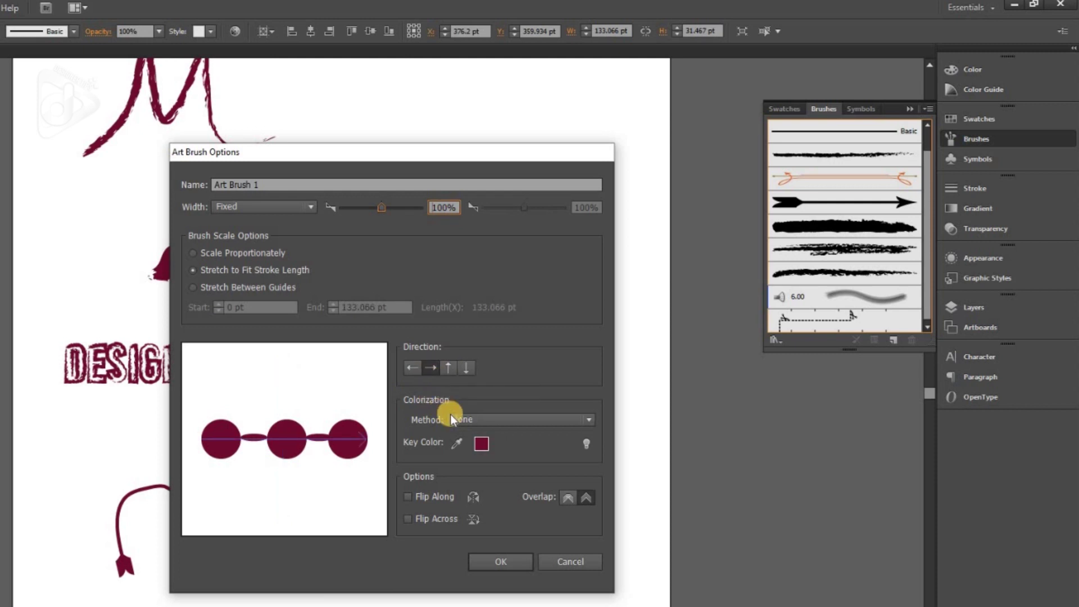
Set the art brush's colorization method to Tints and accept the brush options.
left_click(480, 422)
left_click(480, 425)
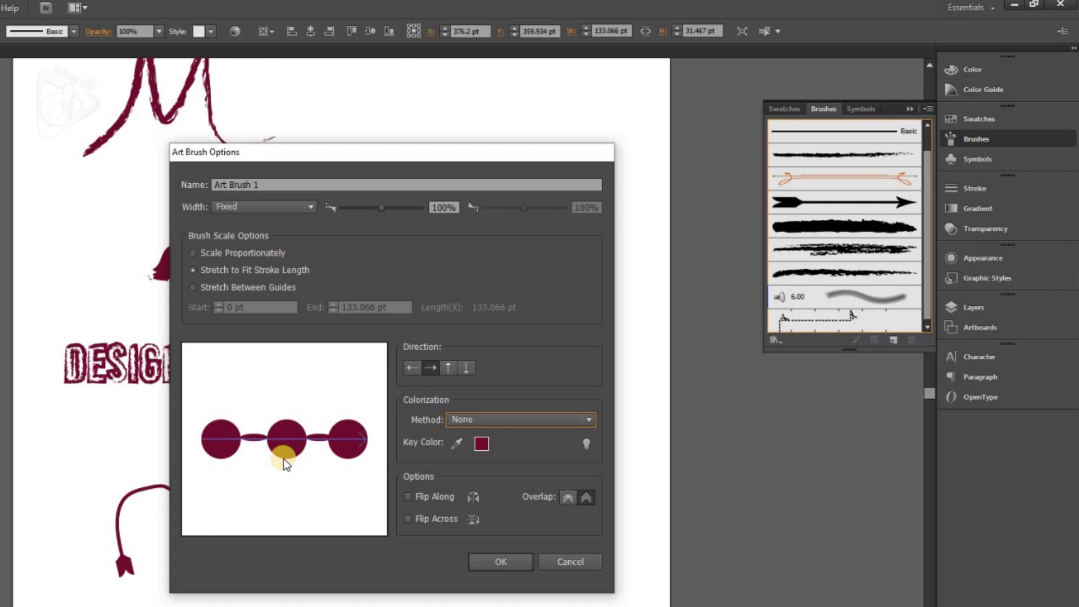
left_click(478, 423)
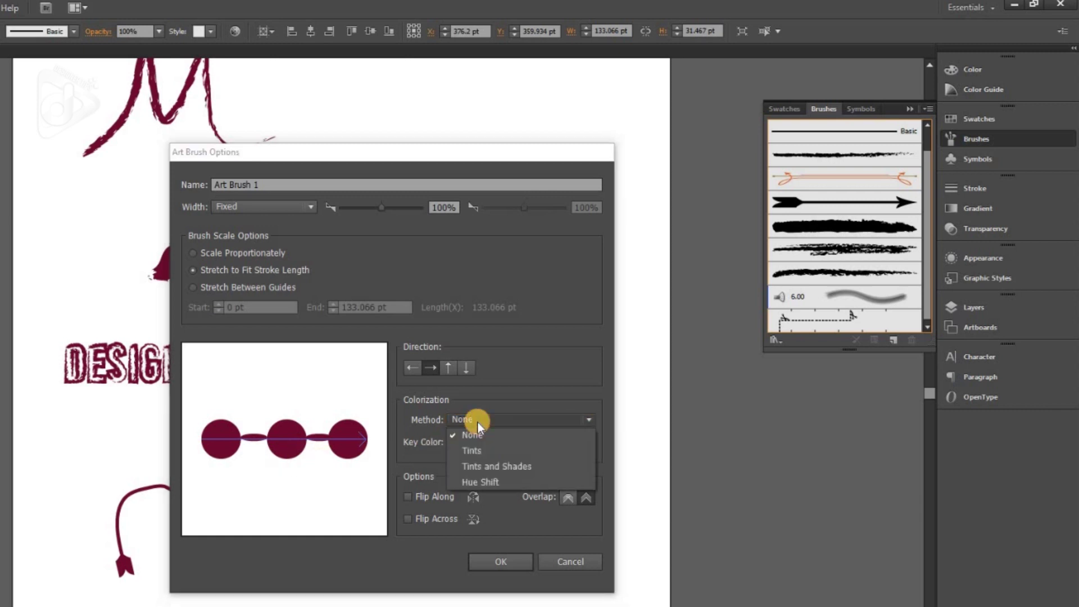
left_click(478, 452)
left_click(350, 447)
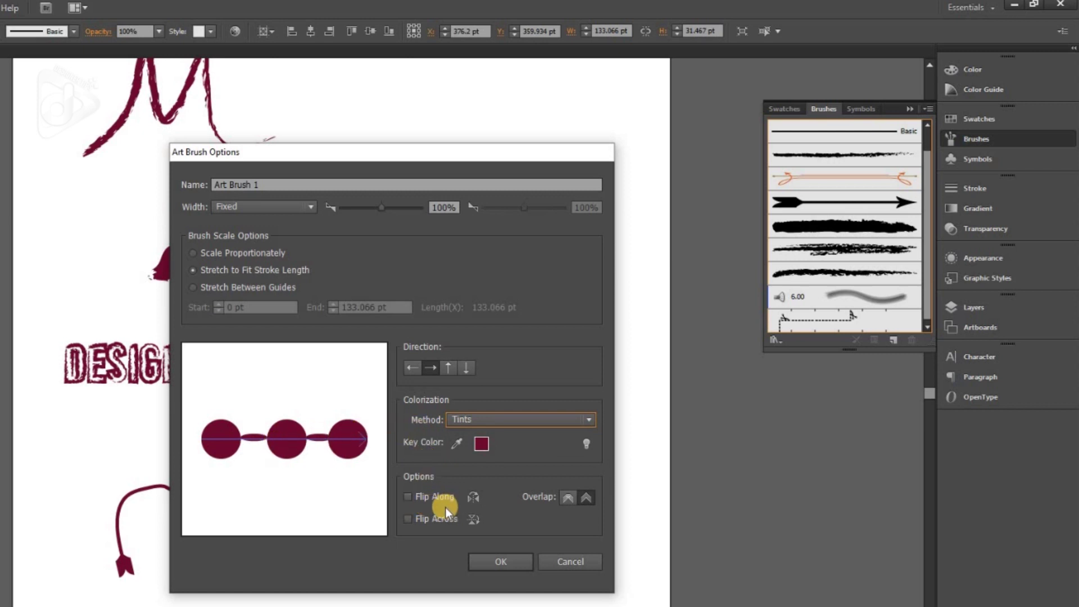
left_click(495, 563)
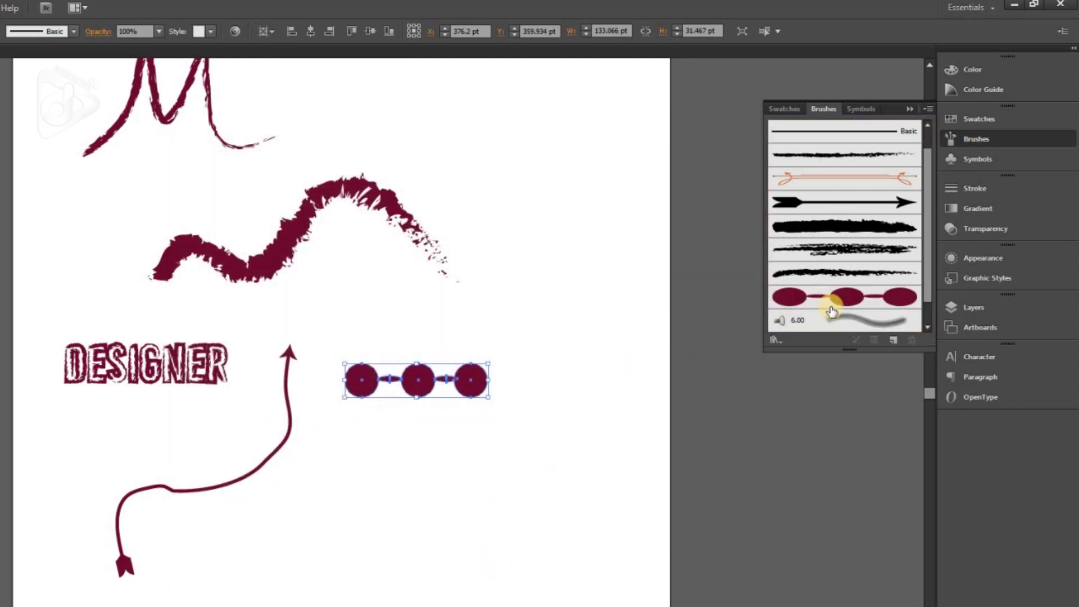
Apply the new circle-chain brush to the grouped shape and paint three freehand strokes with it around the artboard.
left_click(808, 299)
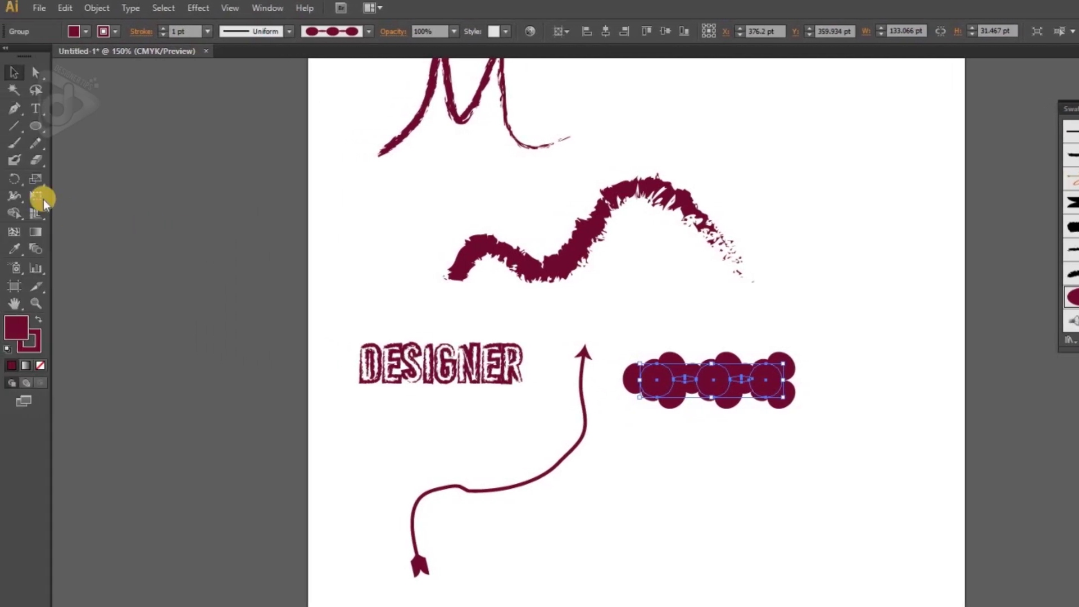
left_click(14, 144)
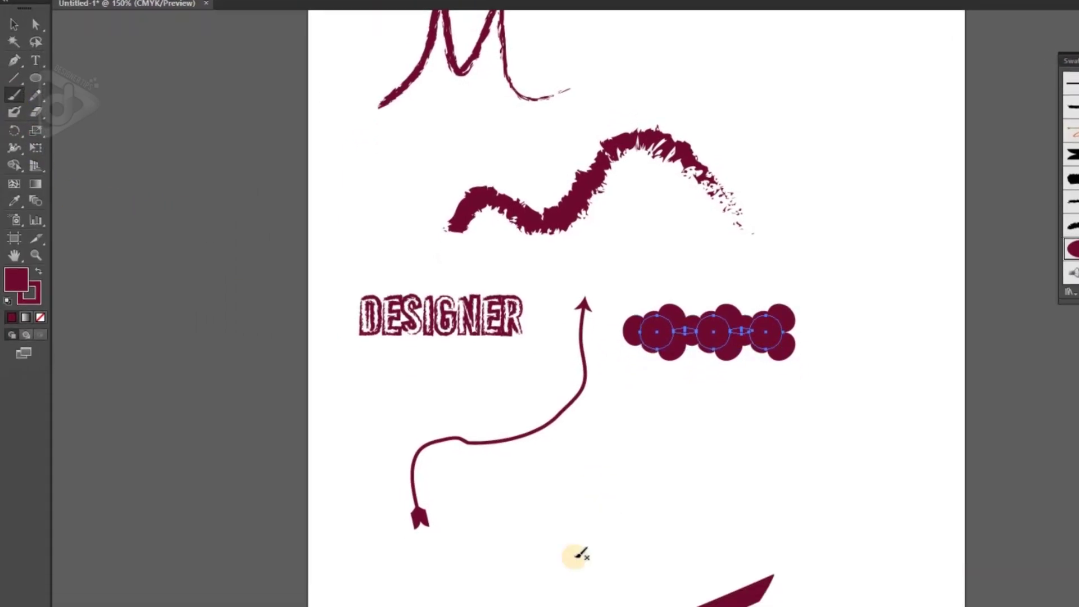
mouse_move(494, 566)
left_mouse_down()
mouse_move(667, 484)
mouse_move(802, 438)
mouse_move(795, 450)
left_mouse_up()
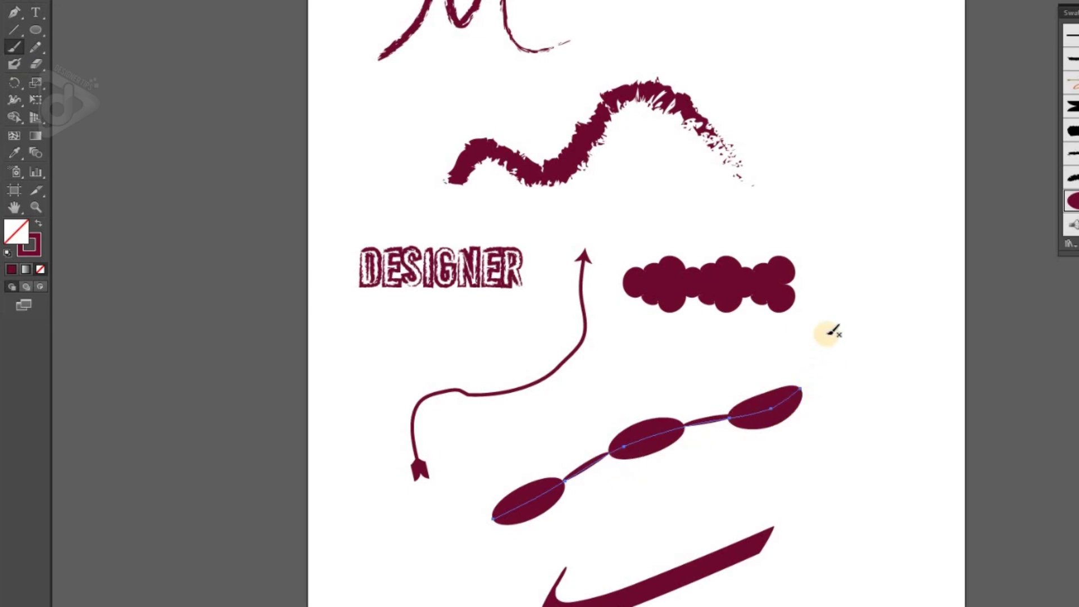
mouse_move(724, 514)
left_mouse_down()
mouse_move(895, 435)
mouse_move(928, 352)
mouse_move(881, 205)
mouse_move(844, 135)
left_mouse_up()
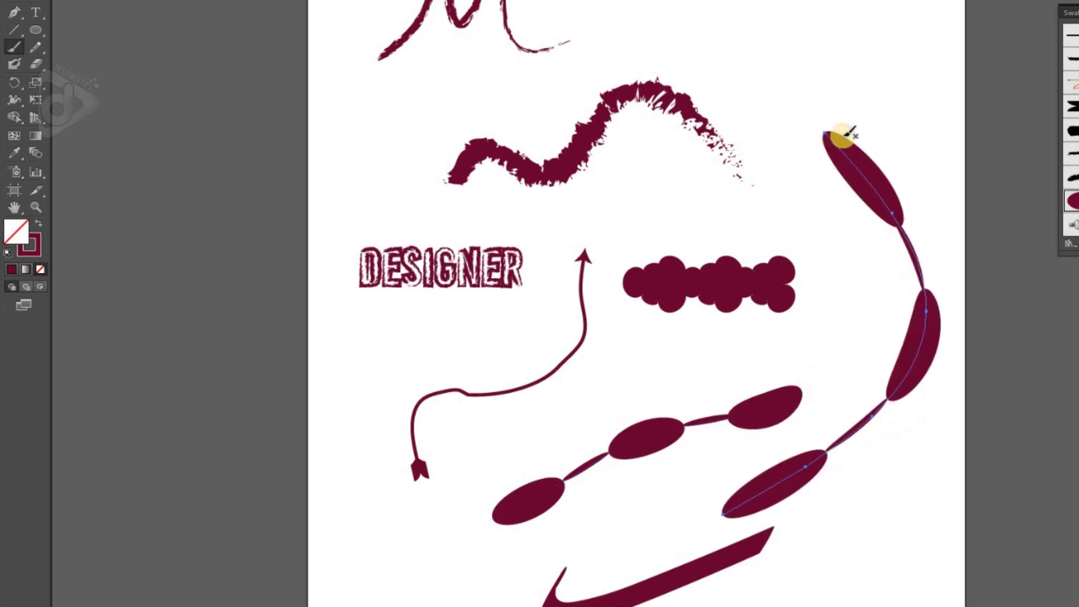
mouse_move(837, 56)
left_mouse_down()
mouse_move(765, 27)
mouse_move(634, 43)
left_mouse_up()
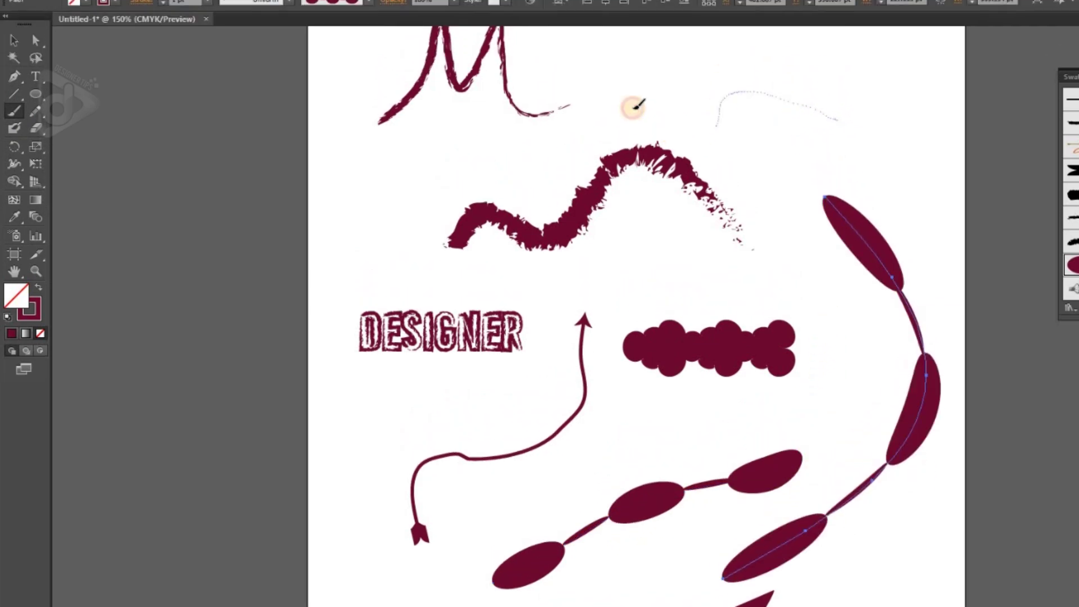
mouse_move(634, 107)
left_mouse_down()
mouse_move(677, 55)
mouse_move(827, 51)
left_mouse_up()
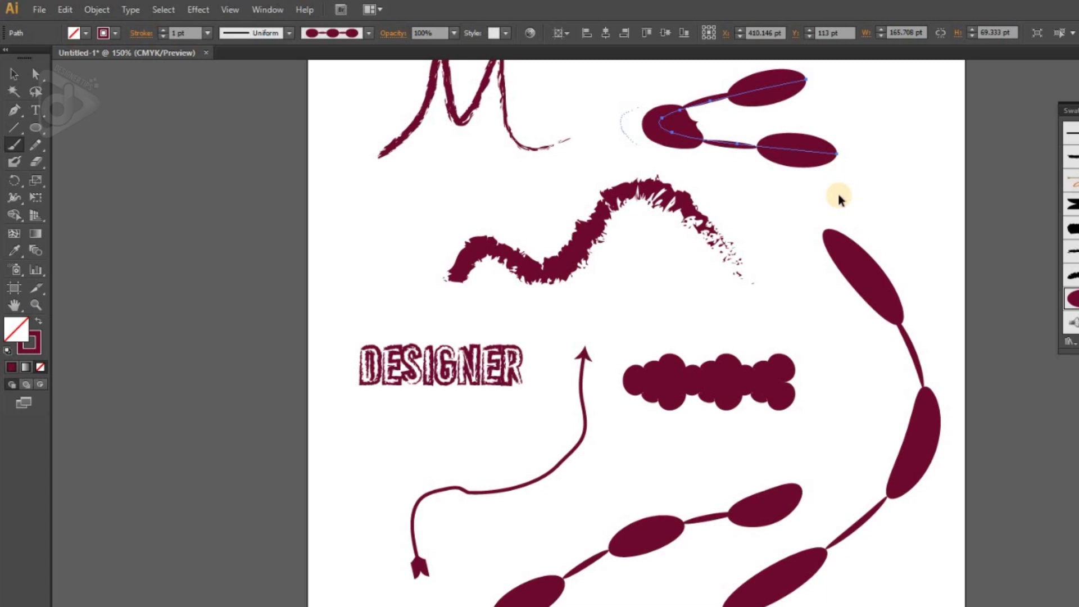
Delete all artwork from the artboard.
key("ctrl+a")
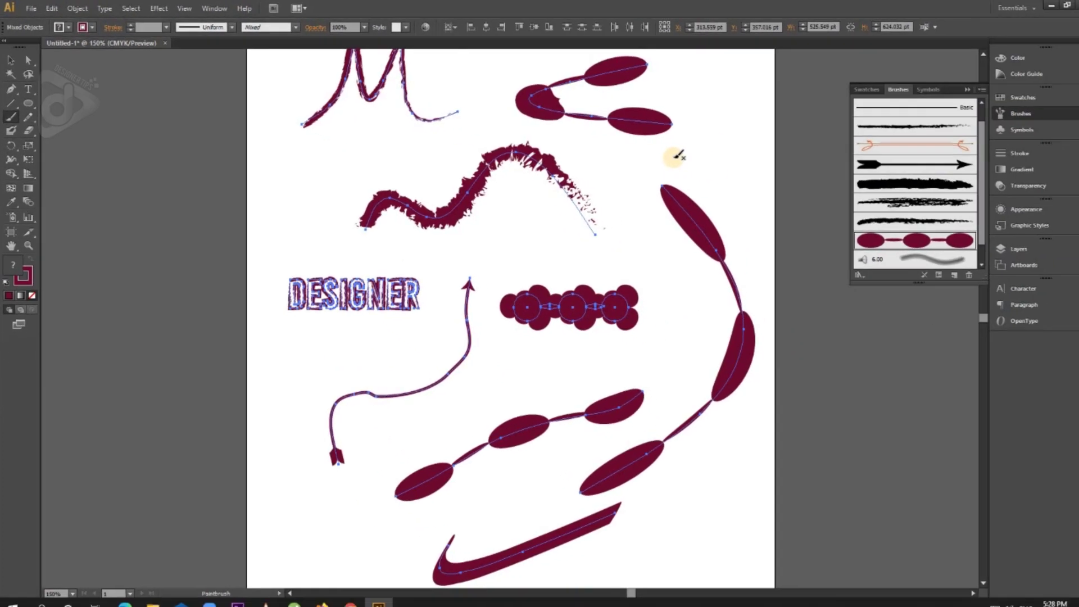
key("Delete")
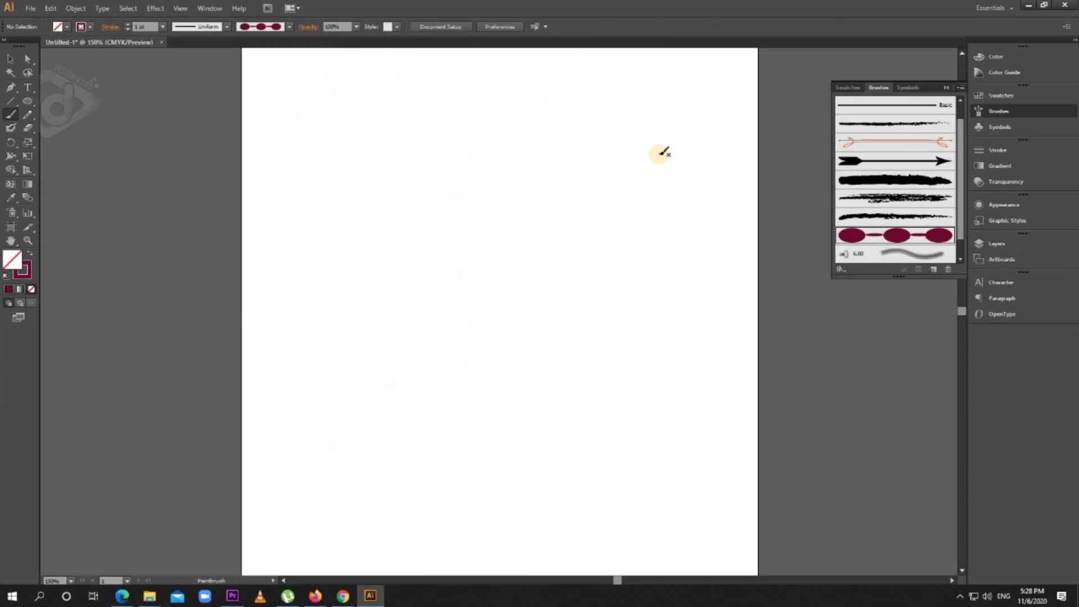